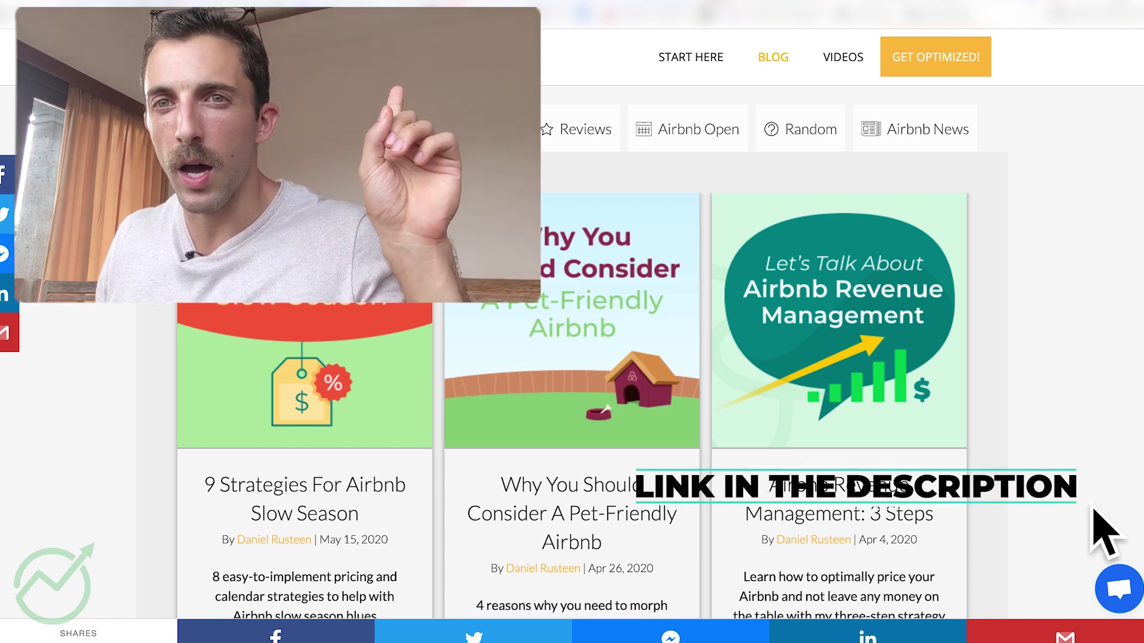
# Browse the blog's Random and Reviews post categories and scroll through the posts
pyautogui.click(805, 146)
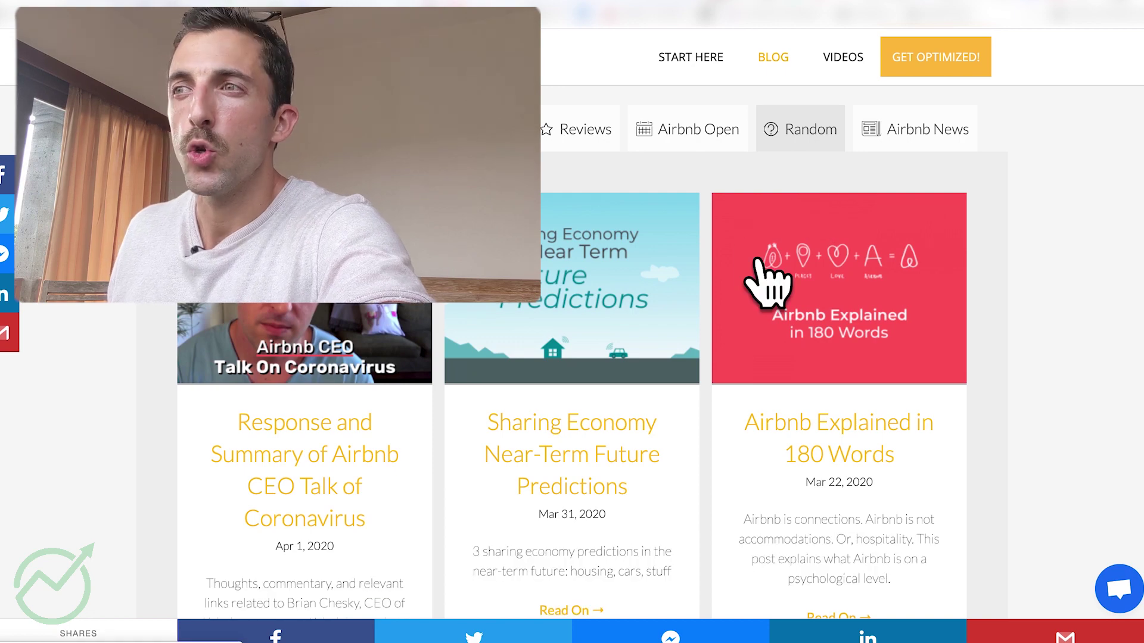
pyautogui.click(602, 149)
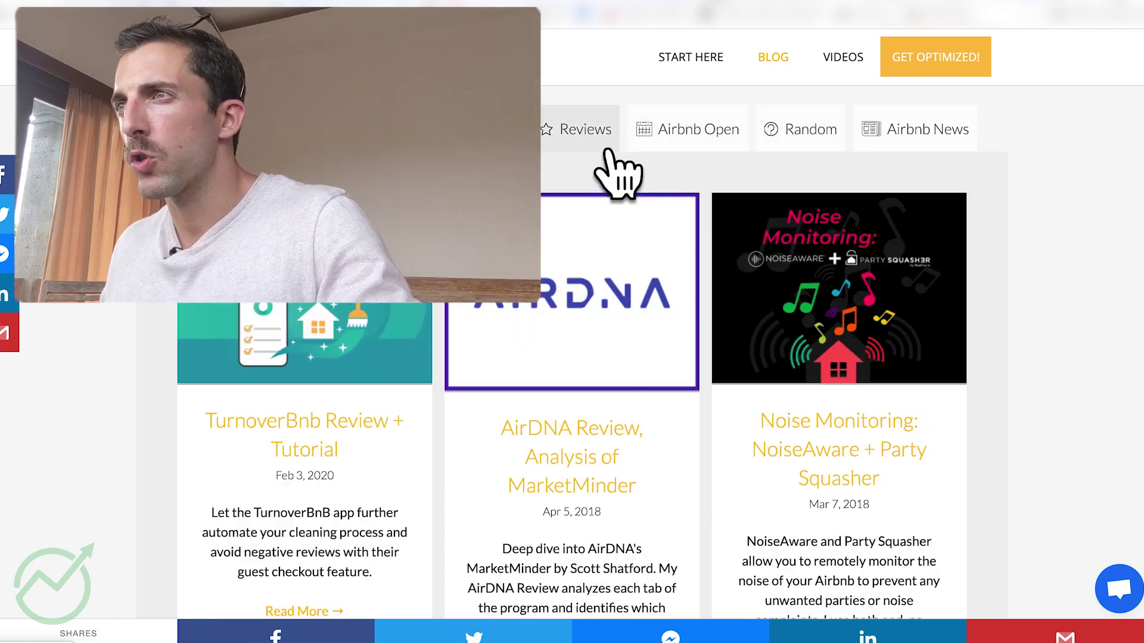
pyautogui.scroll(-10, 572, 328)
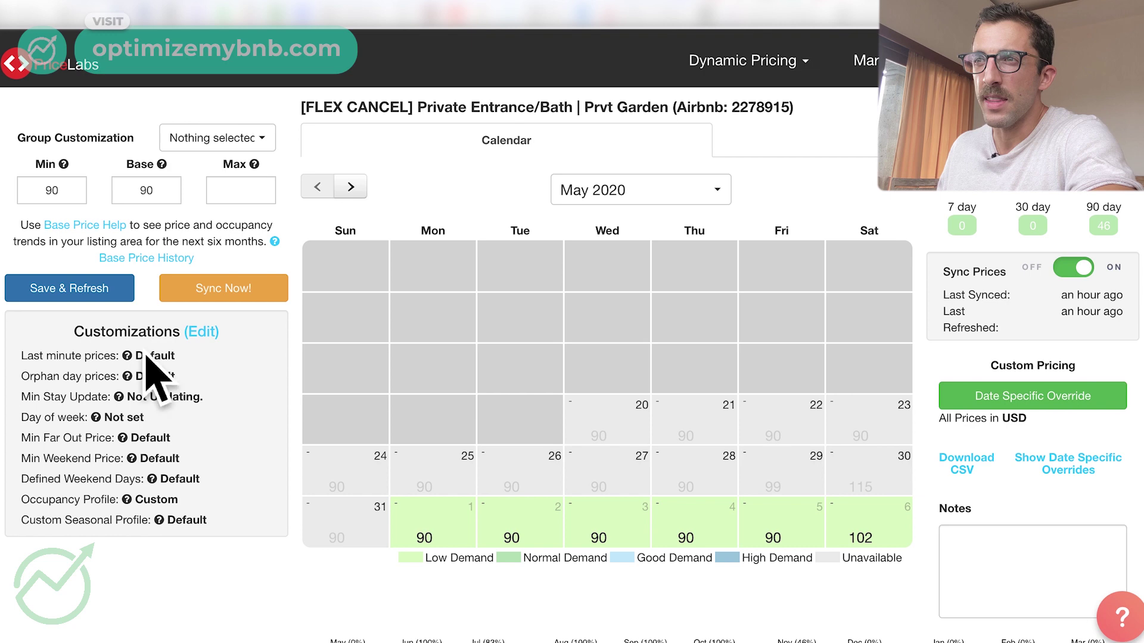
# Switch the listing's Occupancy Based Adjustments from Custom to the Default profile and edit it
pyautogui.click(213, 338)
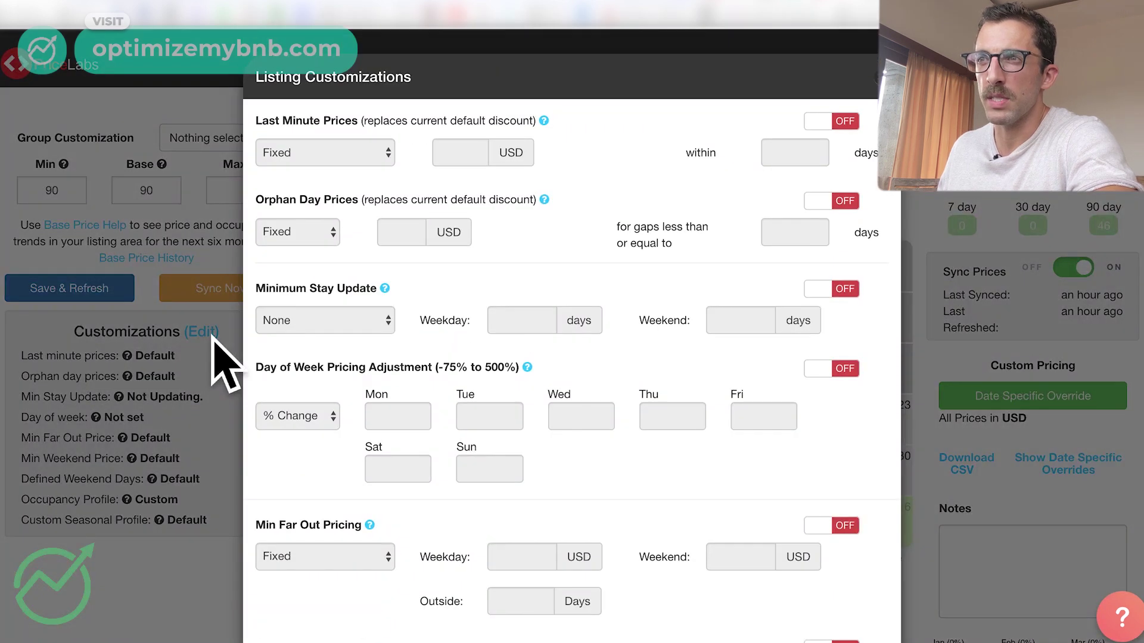
pyautogui.scroll(-7, 603, 465)
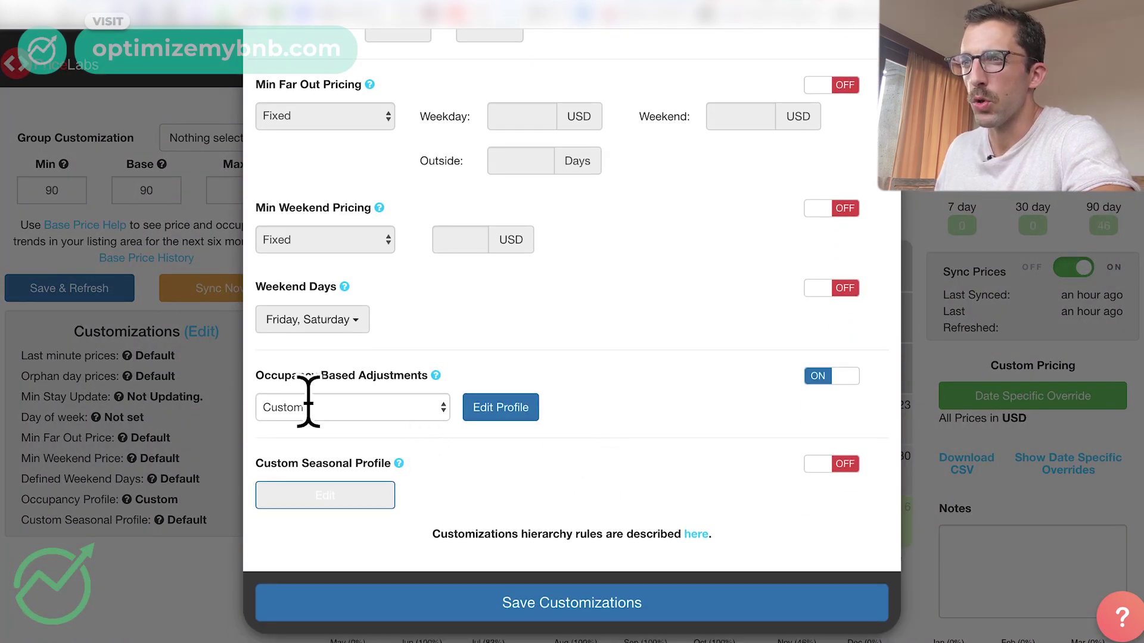
pyautogui.click(435, 415)
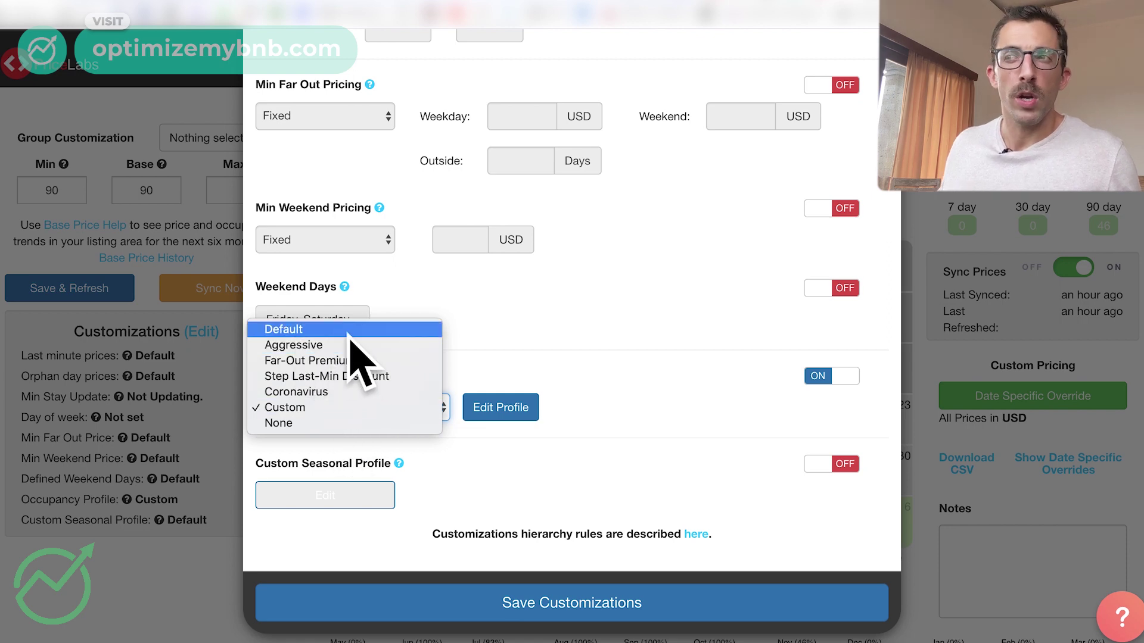
pyautogui.click(314, 333)
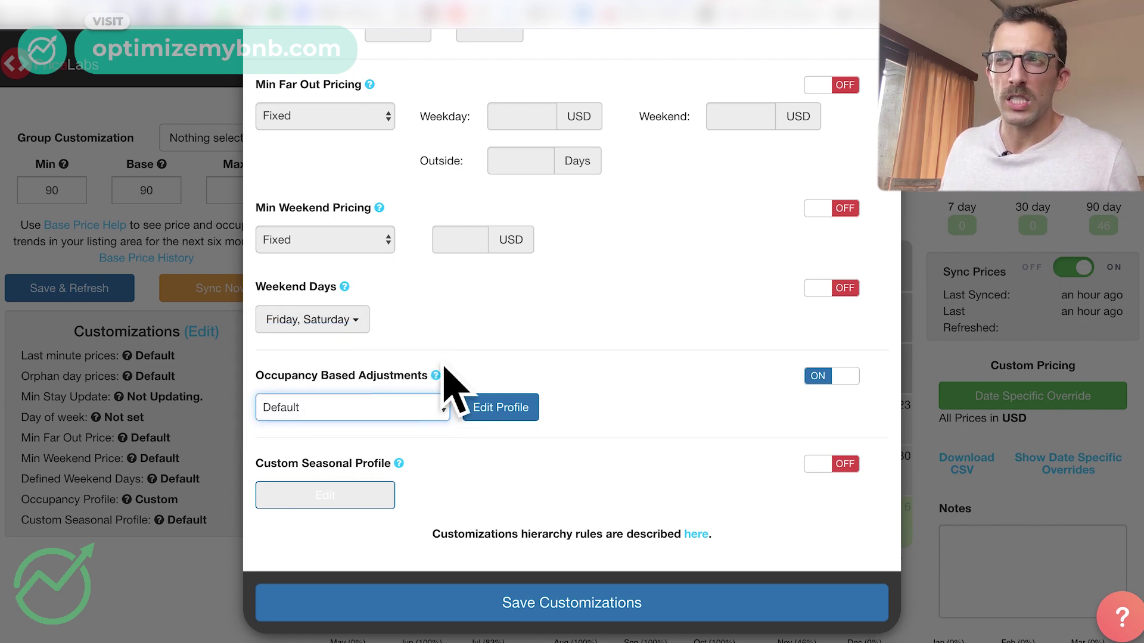
pyautogui.click(528, 409)
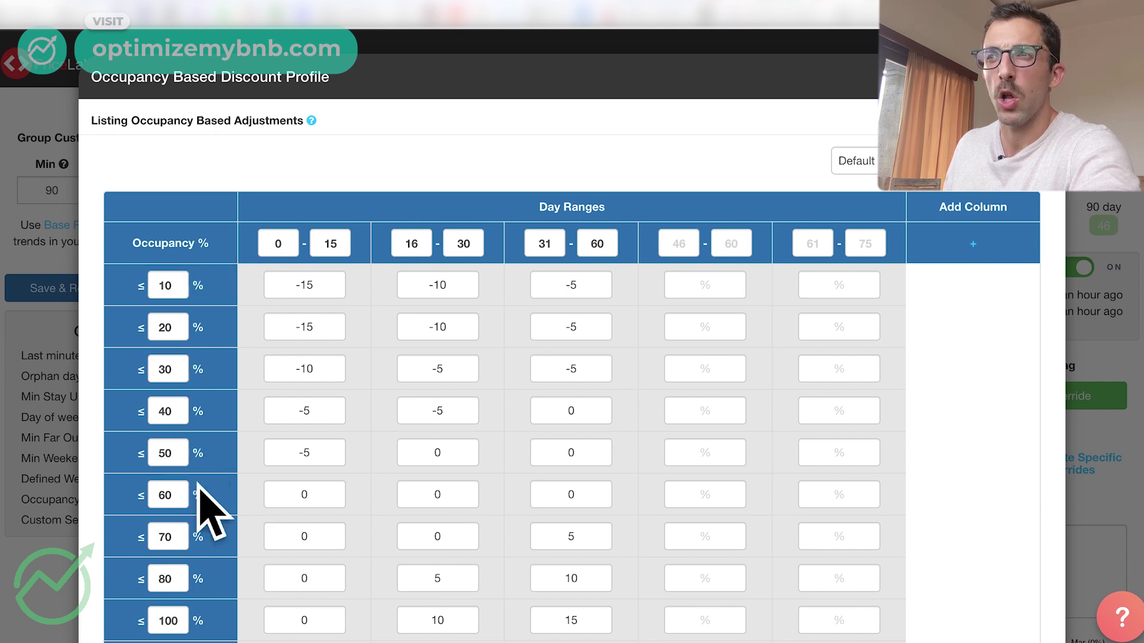
# Change the 0-15 days adjustment from -15 to 0, then switch over to Word
pyautogui.scroll(-1, 215, 592)
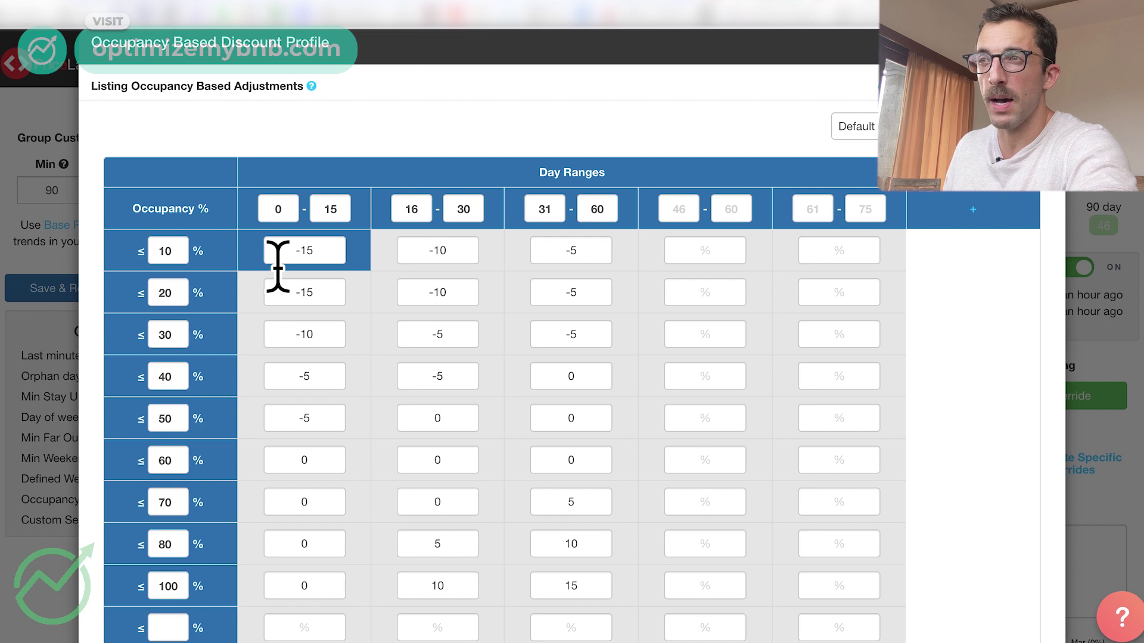
pyautogui.doubleClick(270, 250)
pyautogui.press('BackSpace')
pyautogui.write('0')
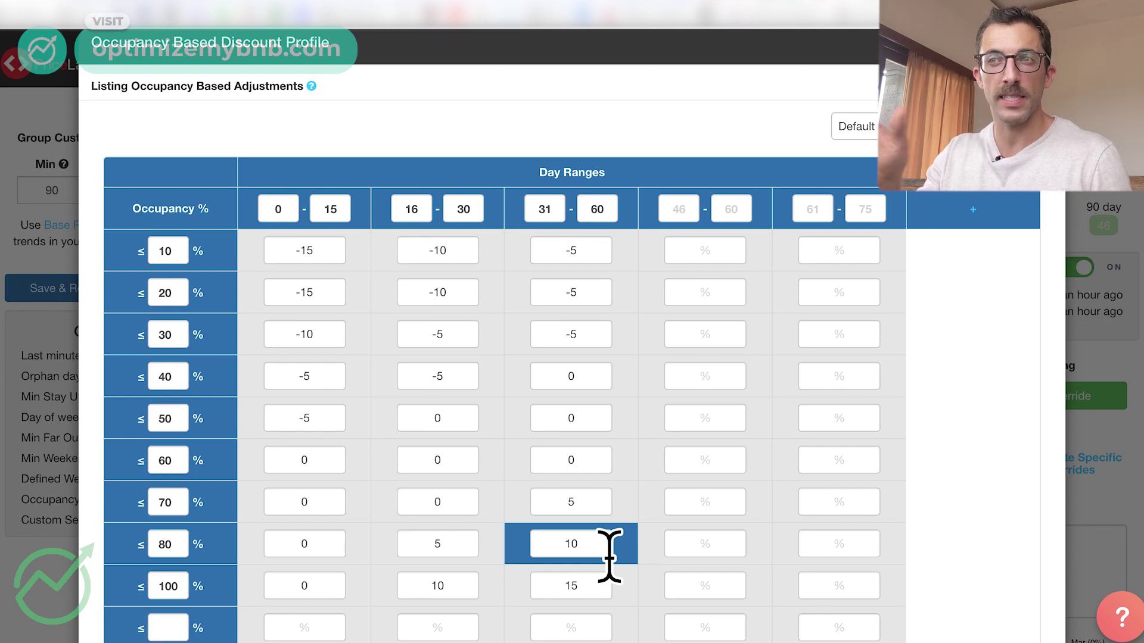
pyautogui.press('super+Tab')
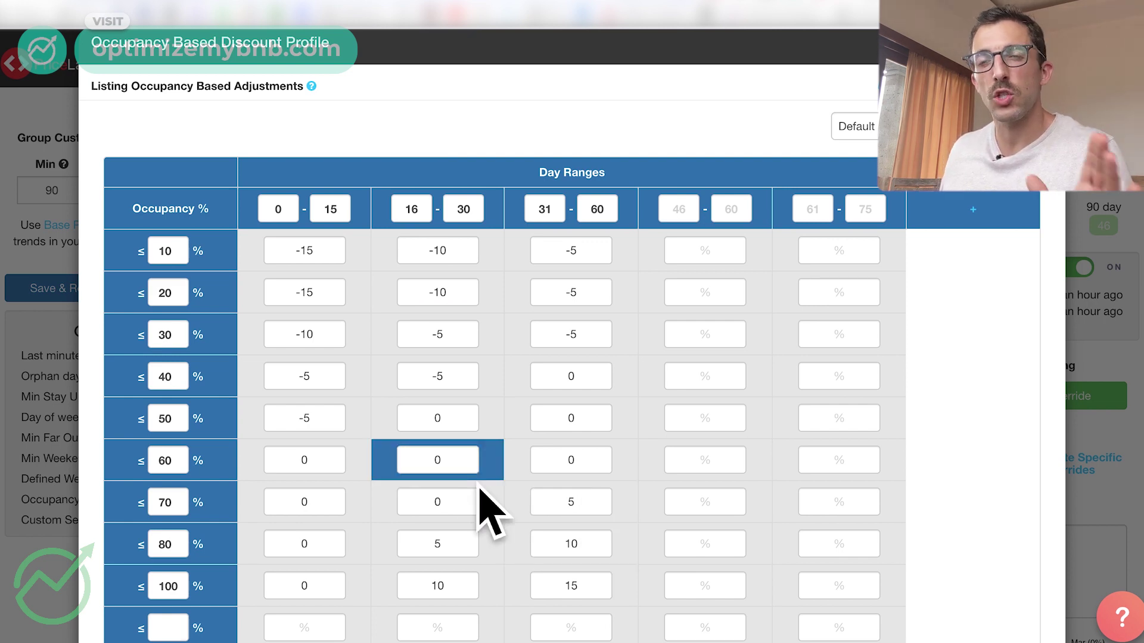
pyautogui.press('super+Tab')
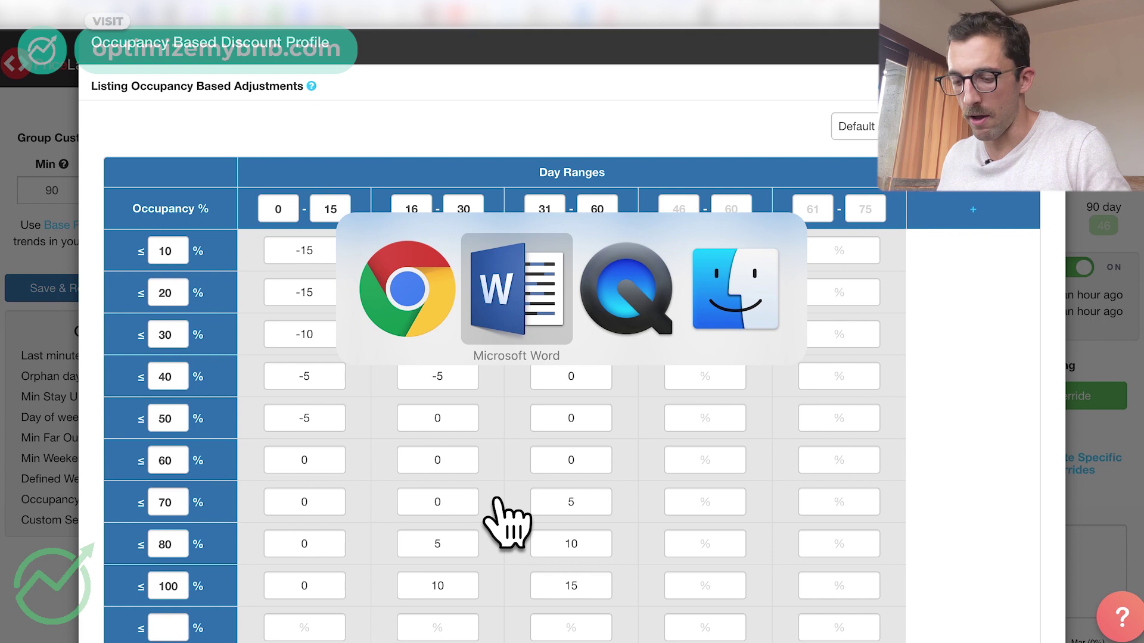
# Enter a 50% goal in the lower table's fourth row, then view the AllTheRooms lead time chart
pyautogui.click(478, 218)
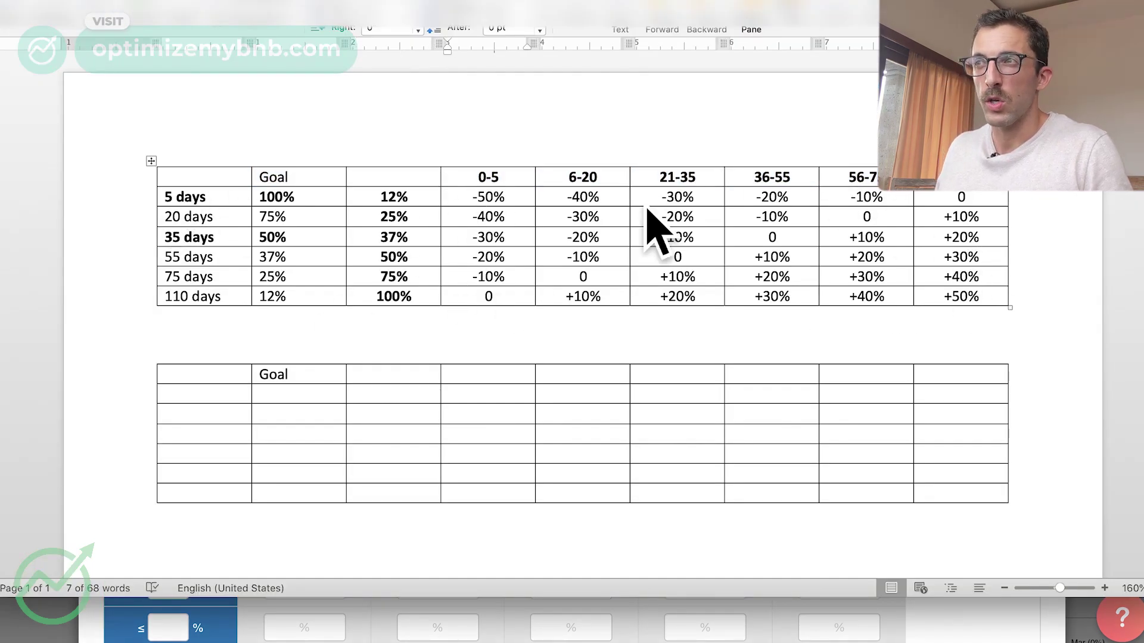
pyautogui.click(347, 332)
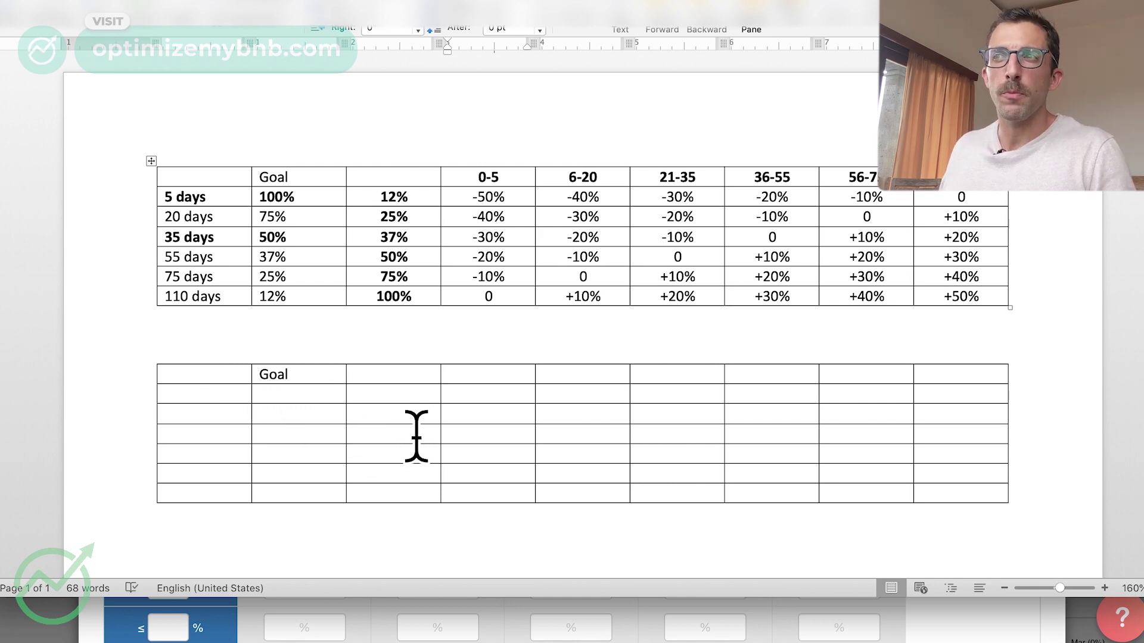
pyautogui.click(321, 435)
pyautogui.write('50%')
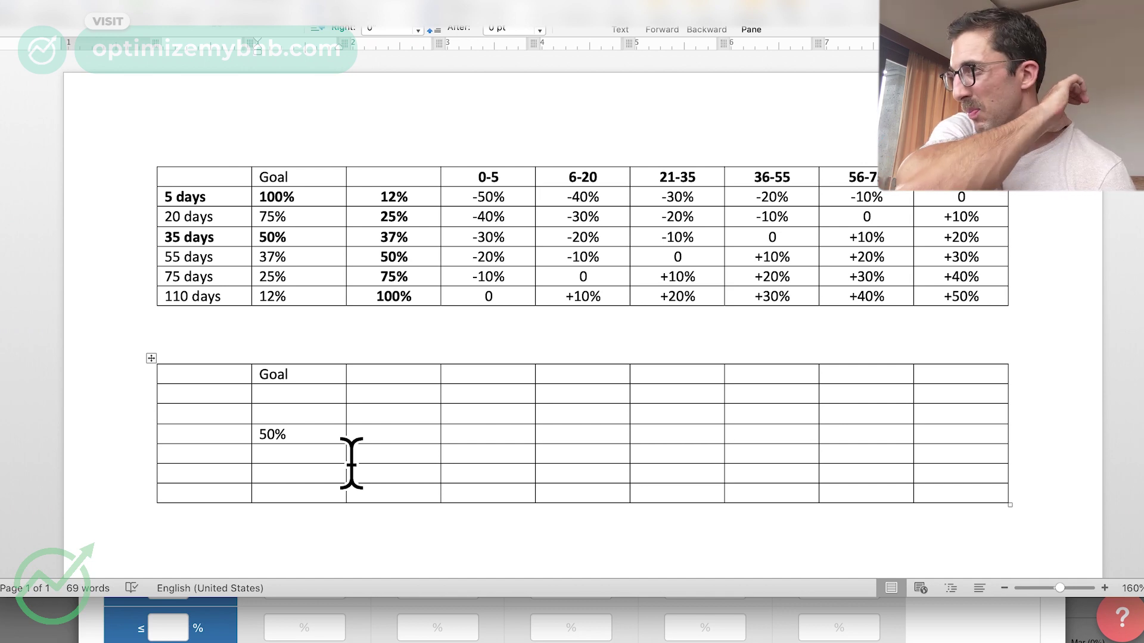
pyautogui.press('super+Tab')
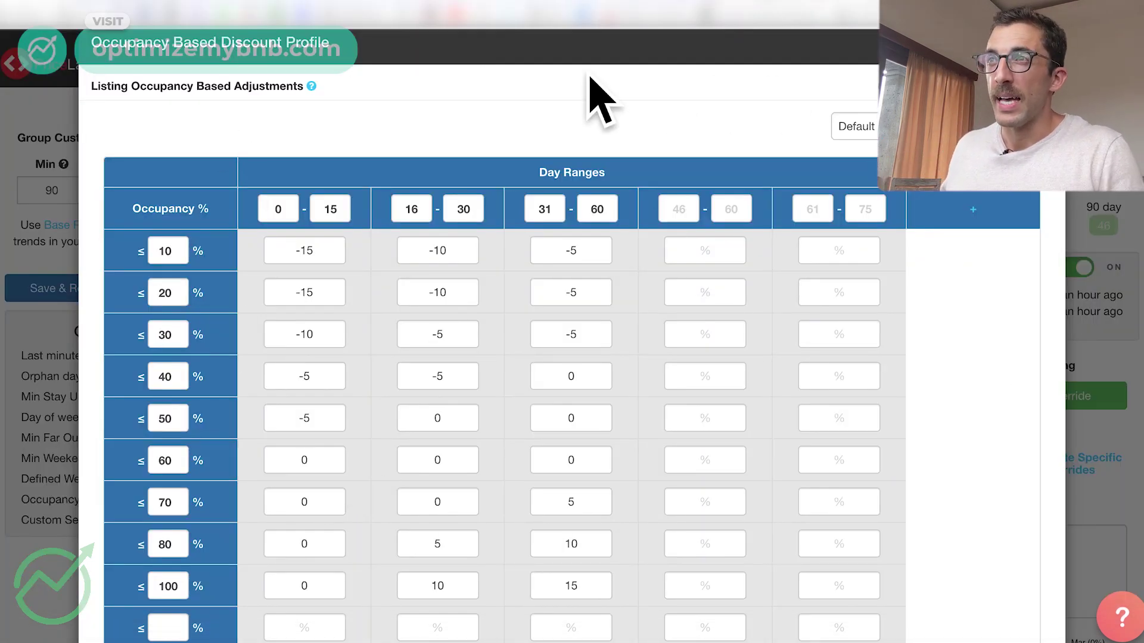
pyautogui.hotkey('ctrl', 'Tab')
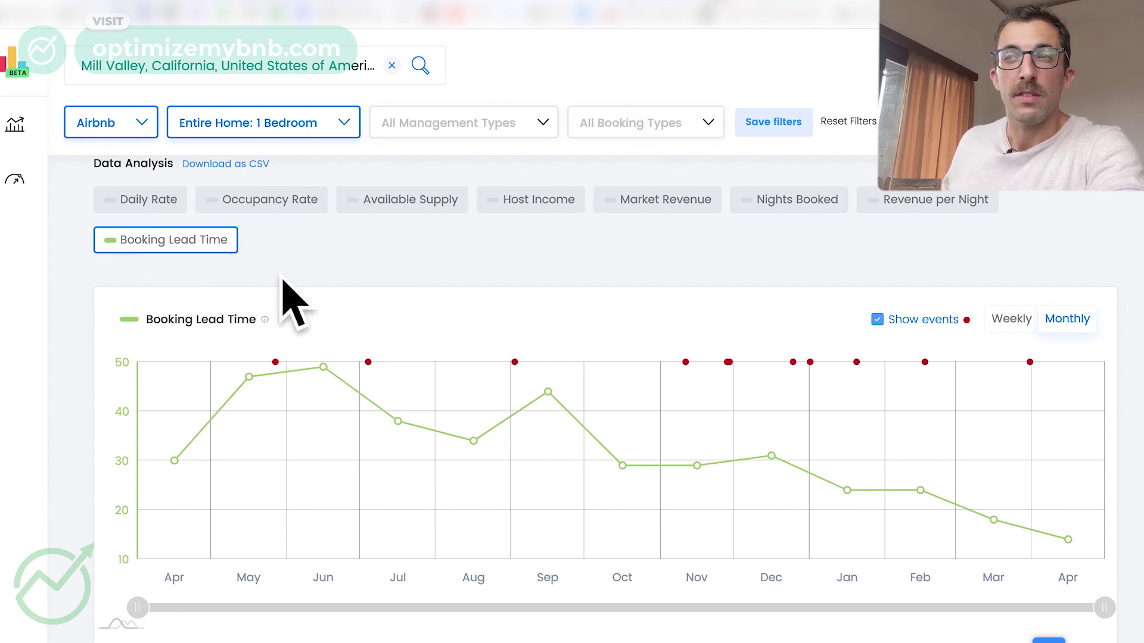
pyautogui.scroll(10, 292, 301)
pyautogui.click(262, 126)
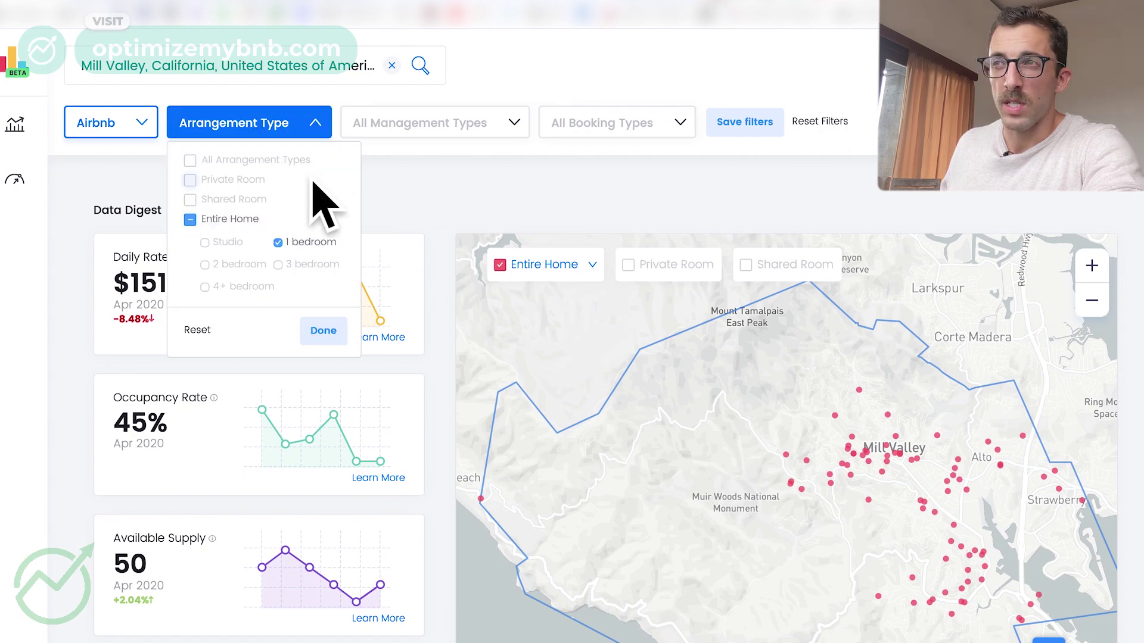
pyautogui.click(334, 136)
pyautogui.scroll(-8, 414, 229)
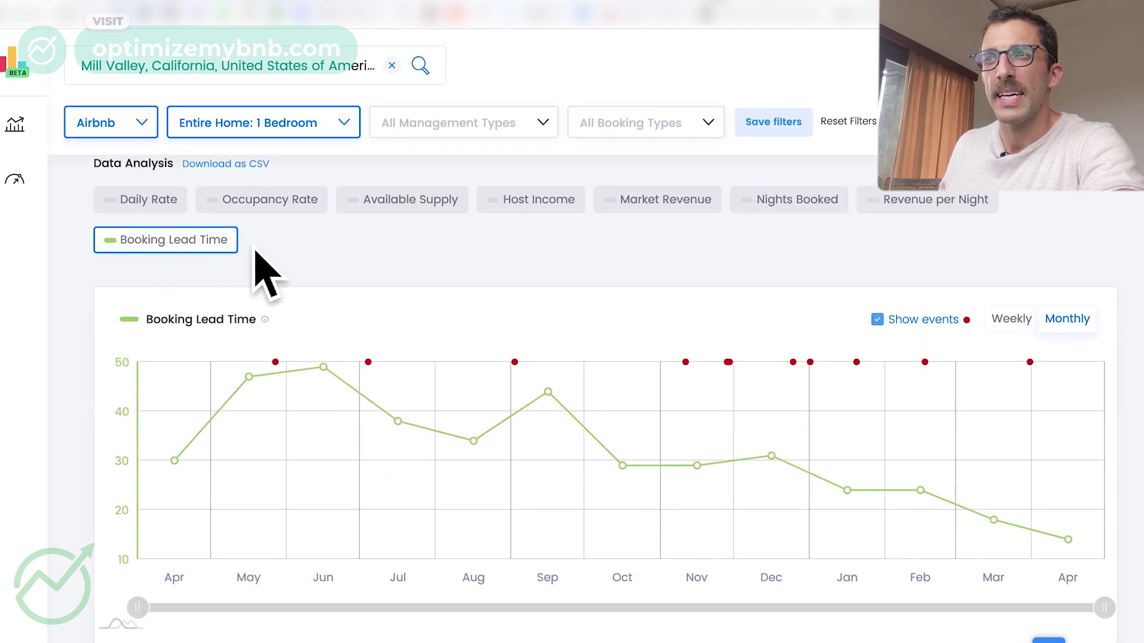
pyautogui.moveTo(601, 474)
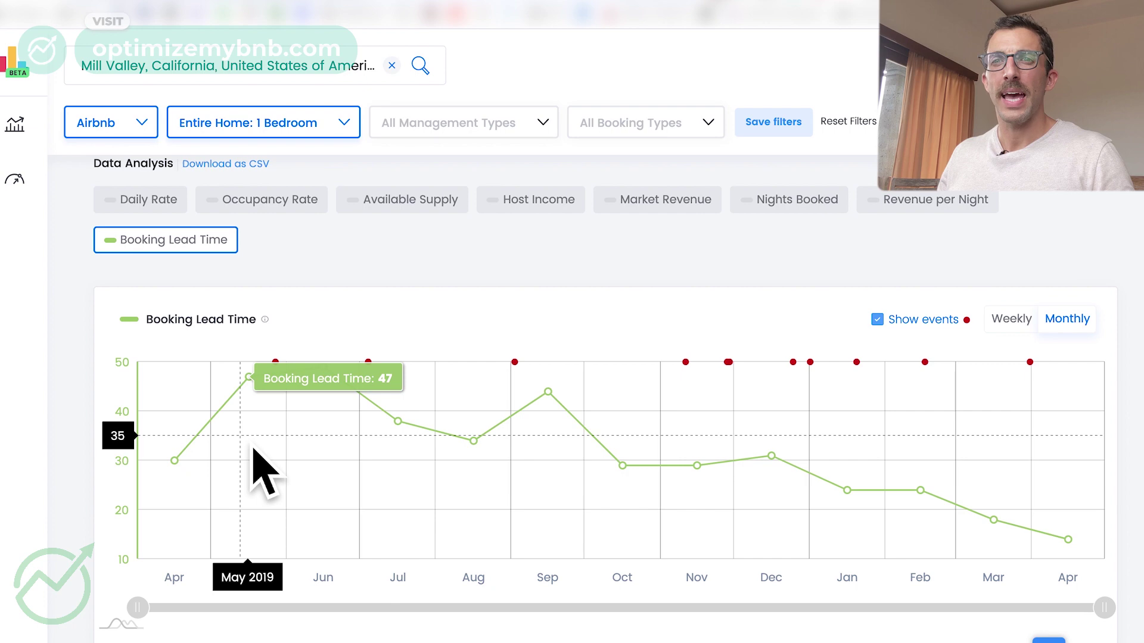
# Enter the 35 days lead time and a 75% goal in the lower Word table
pyautogui.press('super+Tab')
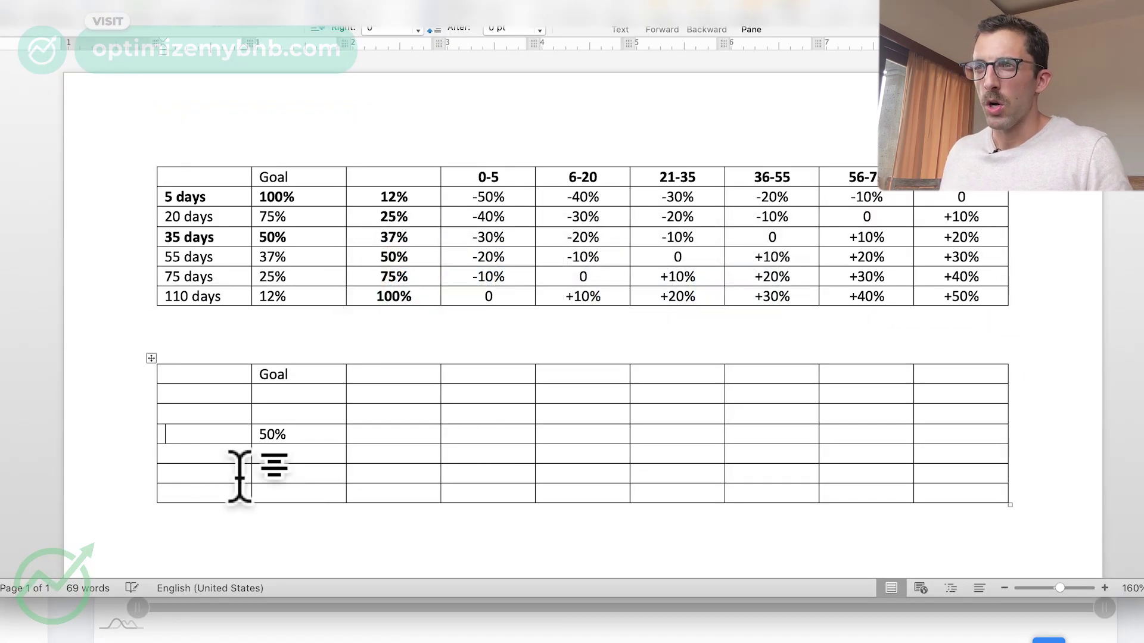
pyautogui.write('35 days')
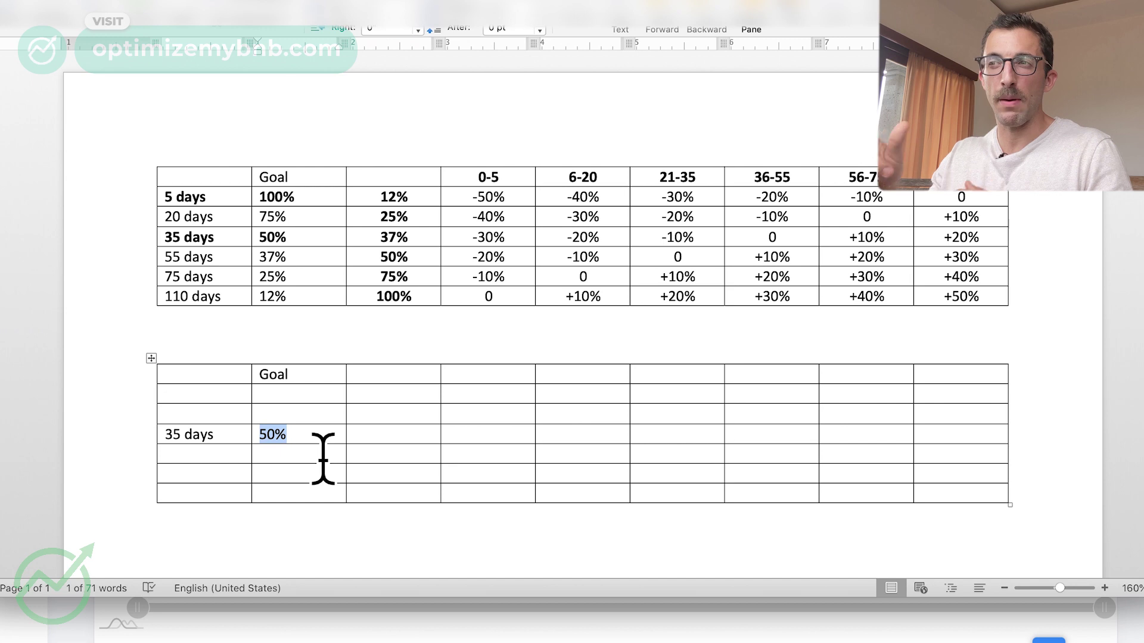
pyautogui.click(380, 428)
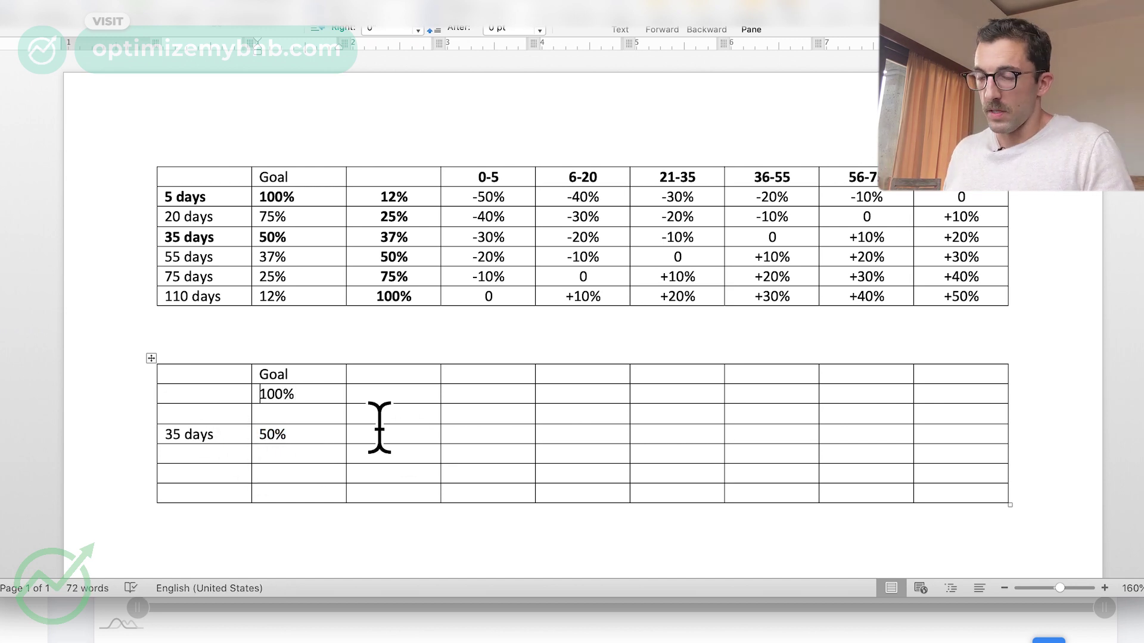
pyautogui.press('Tab')
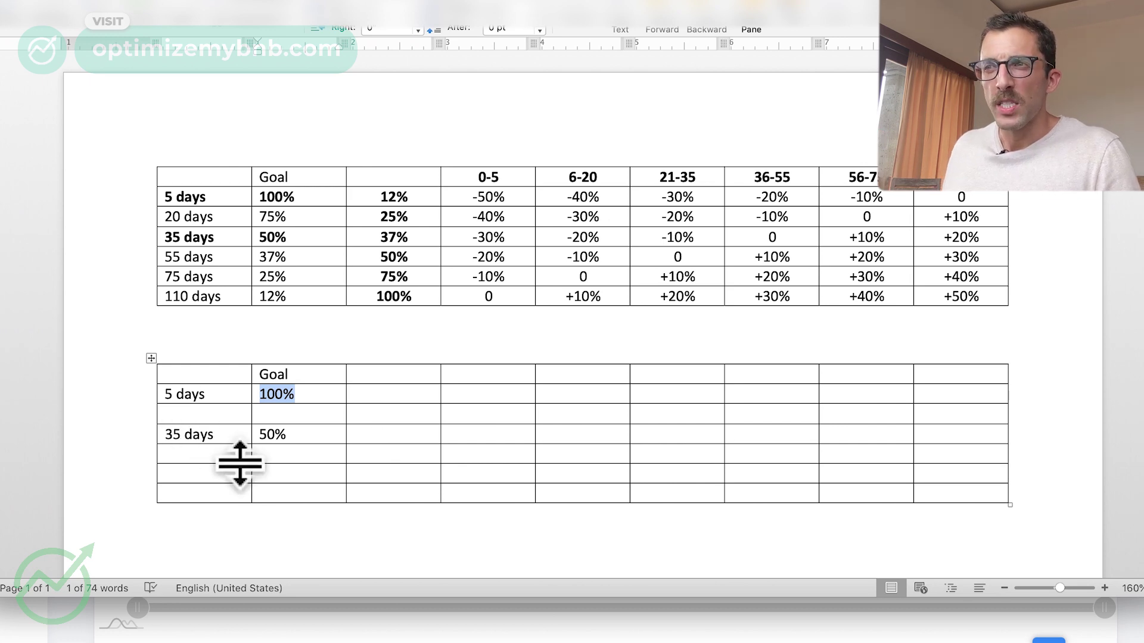
pyautogui.click(309, 432)
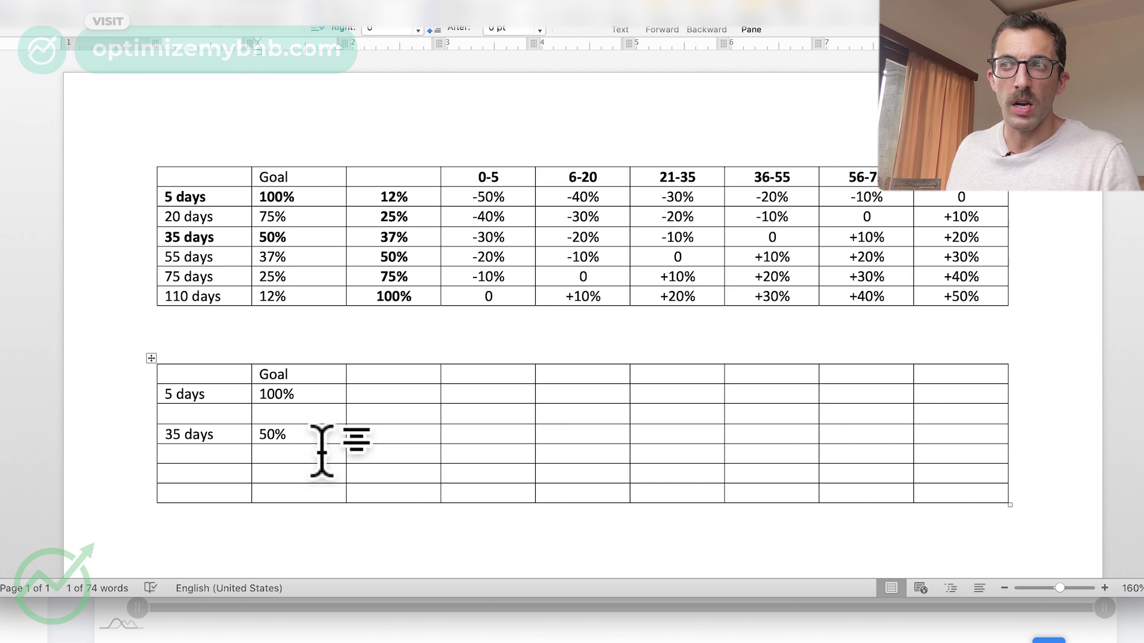
pyautogui.write('75%')
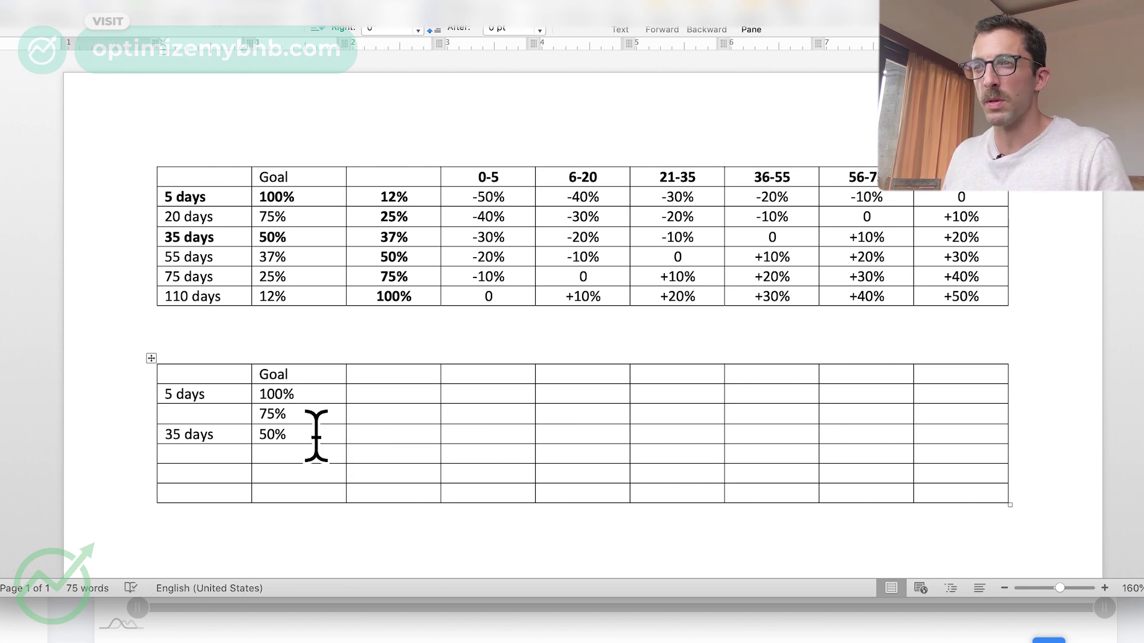
# Add the 75 days lead-time row with its 25% goal
pyautogui.click(215, 415)
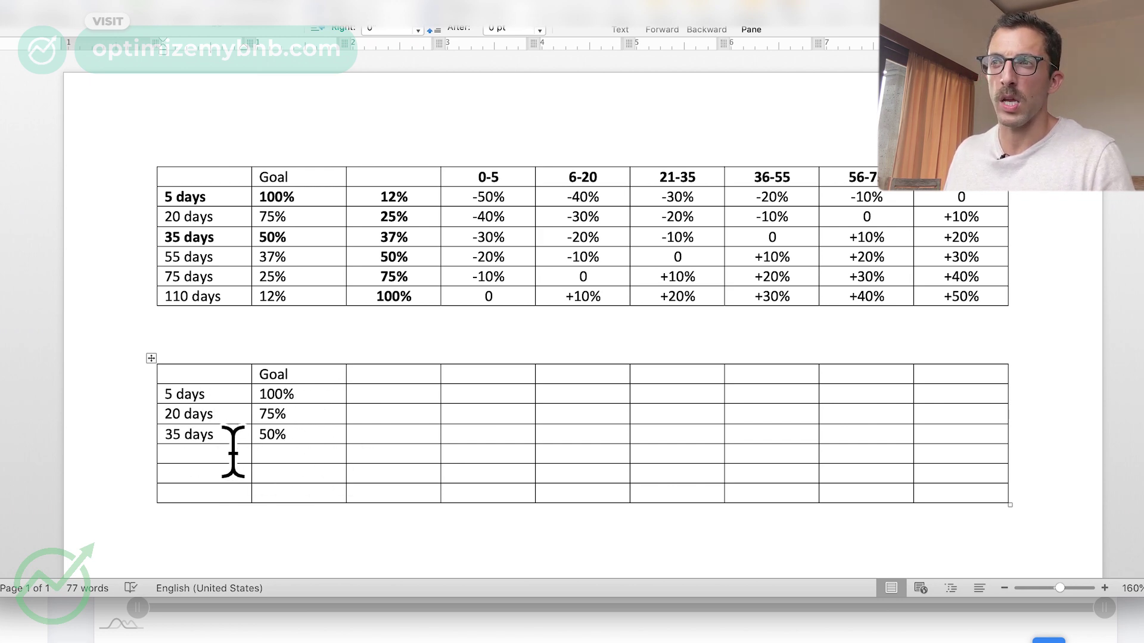
pyautogui.click(214, 477)
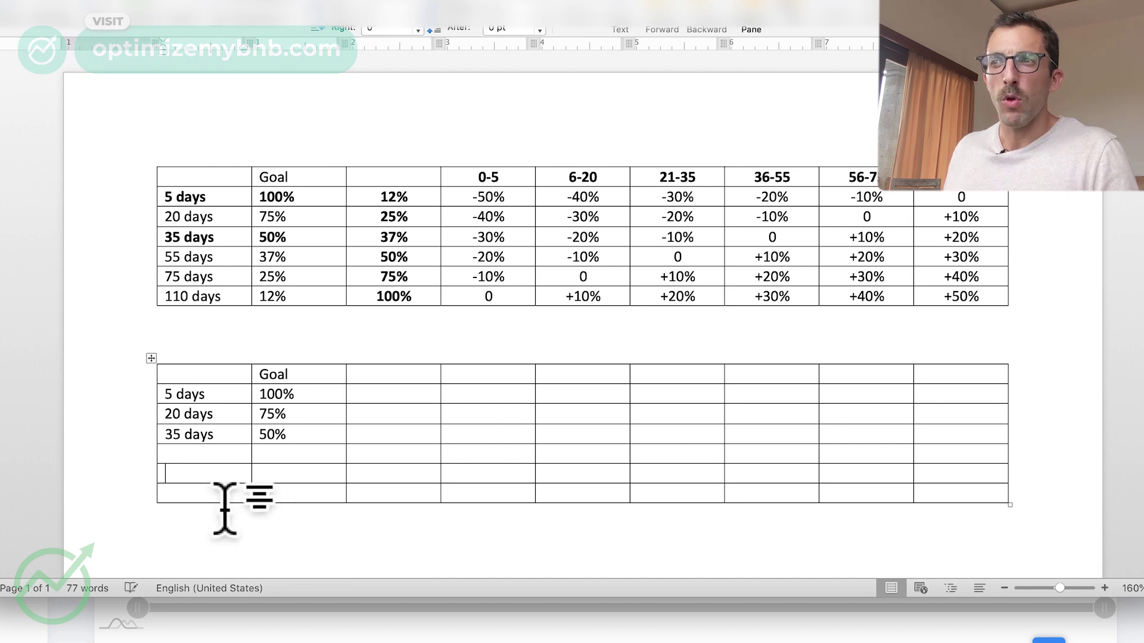
pyautogui.write('75')
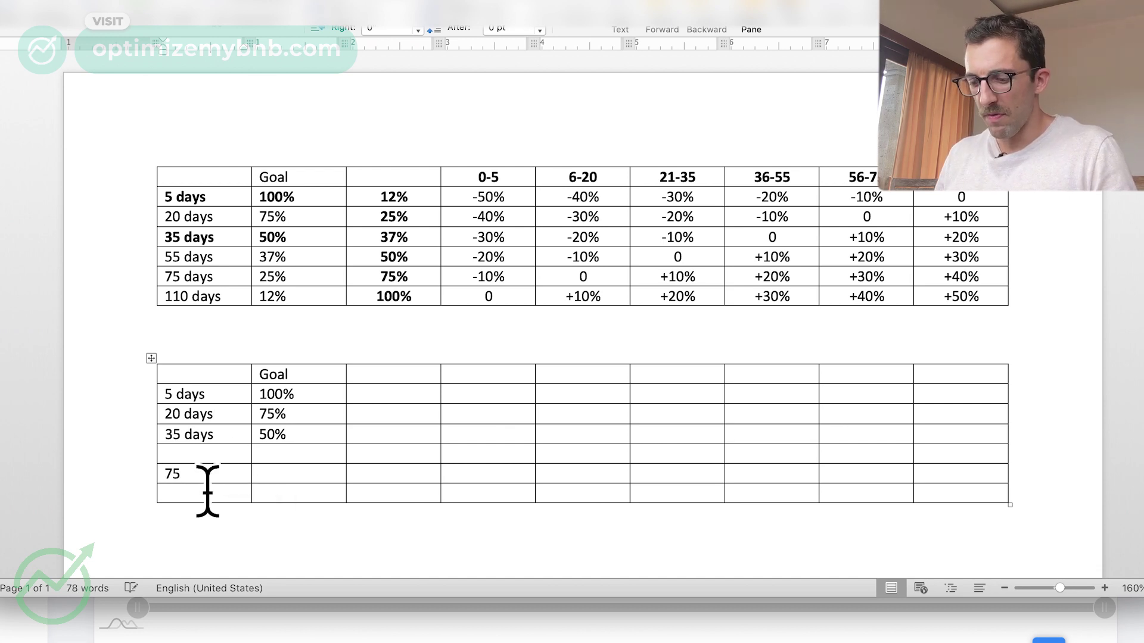
pyautogui.write(' days')
pyautogui.press('Tab')
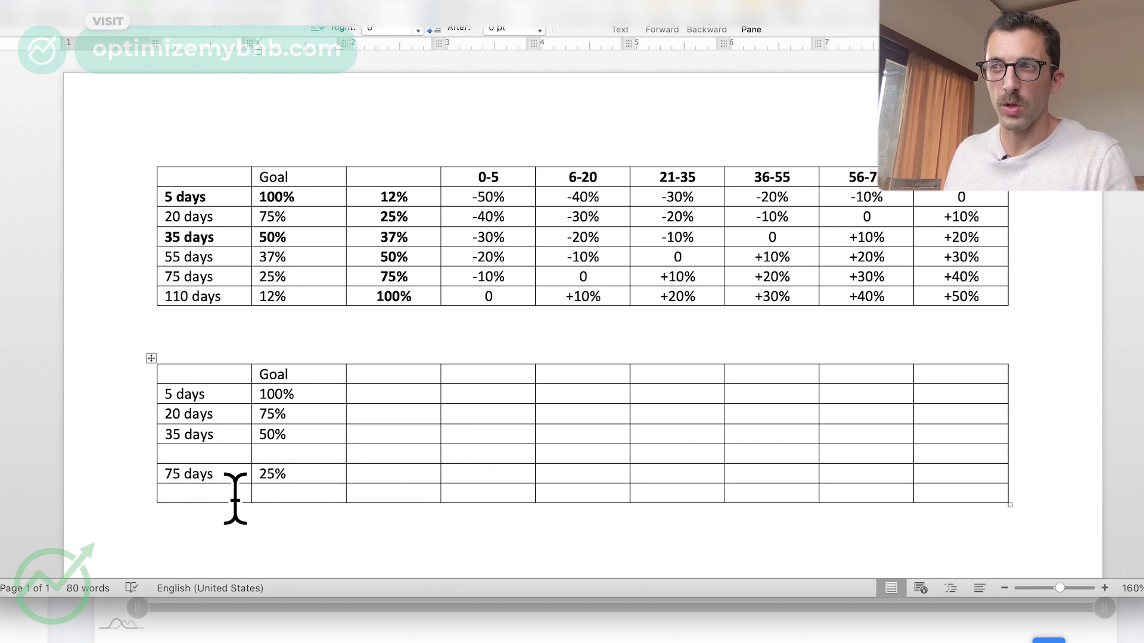
pyautogui.click(208, 503)
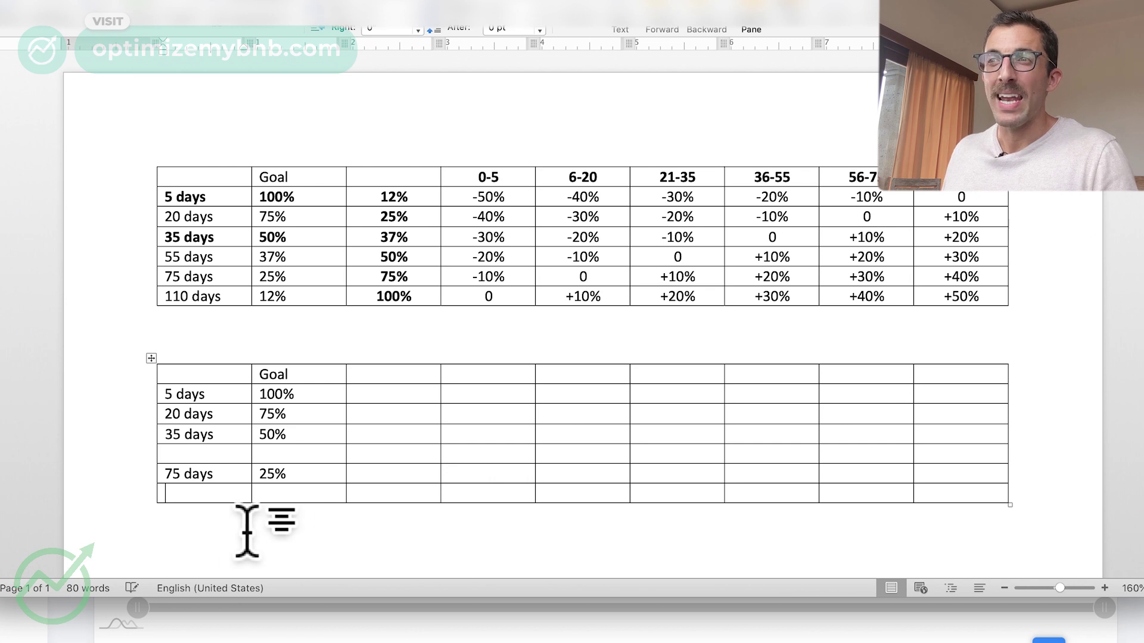
# Enter 110 days at 12% and 55 days at 37%, then select the empty columns
pyautogui.write('110 days')
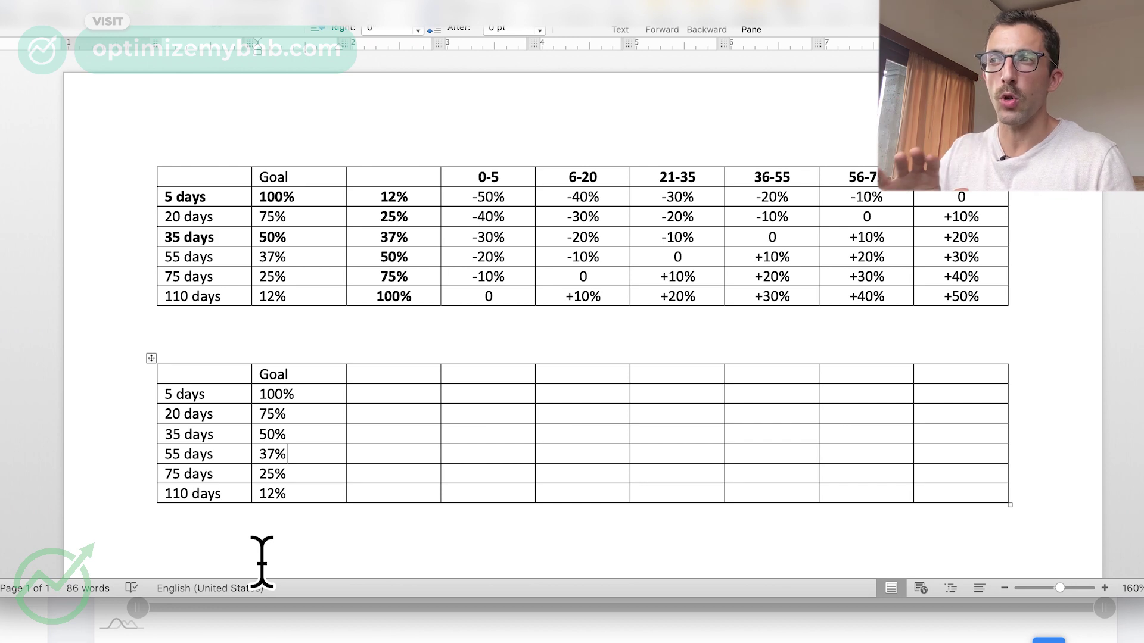
pyautogui.click(462, 380)
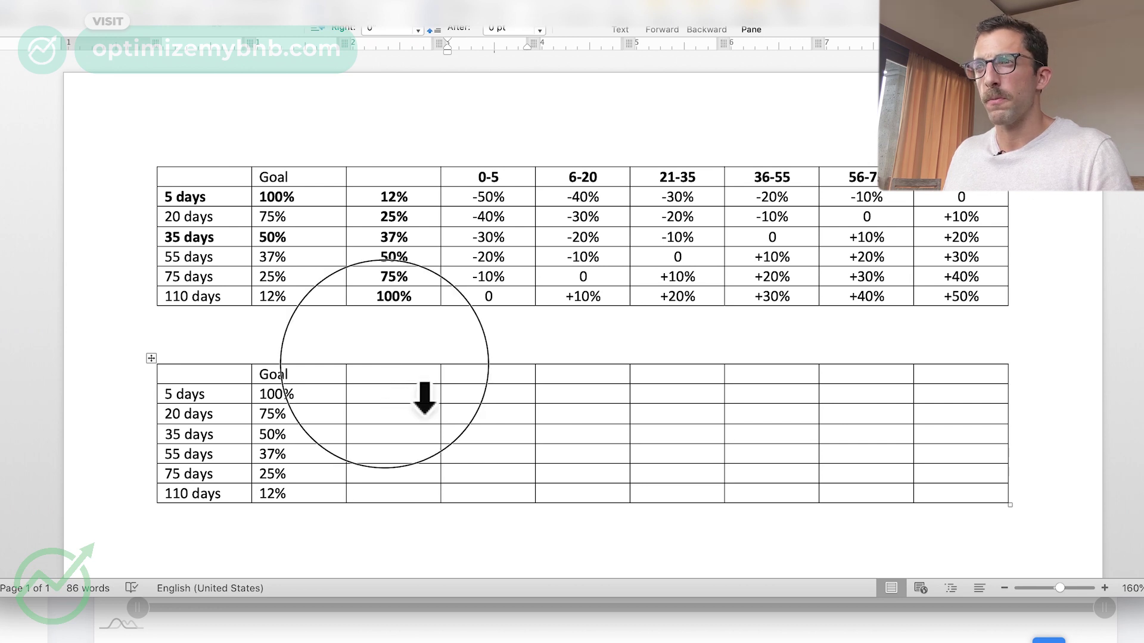
pyautogui.moveTo(424, 399); pyautogui.dragTo(985, 409)
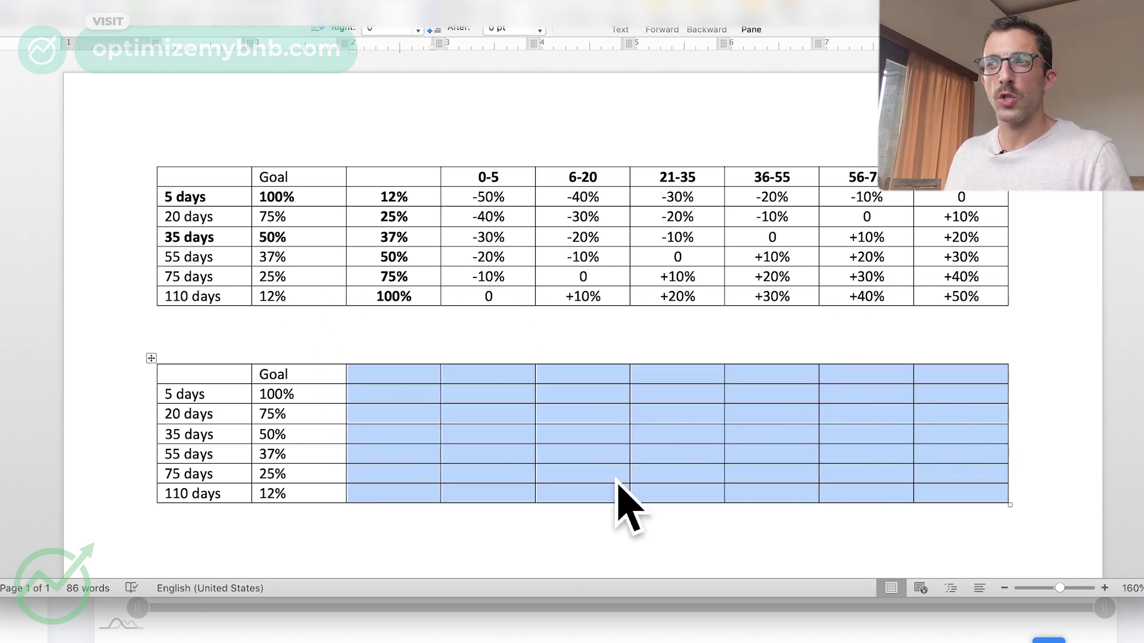
# Type the day-range headers 0-5, 6-20, 21-35, 36-55, 56-75, 76-110 across the lower table
pyautogui.press('super+Tab')
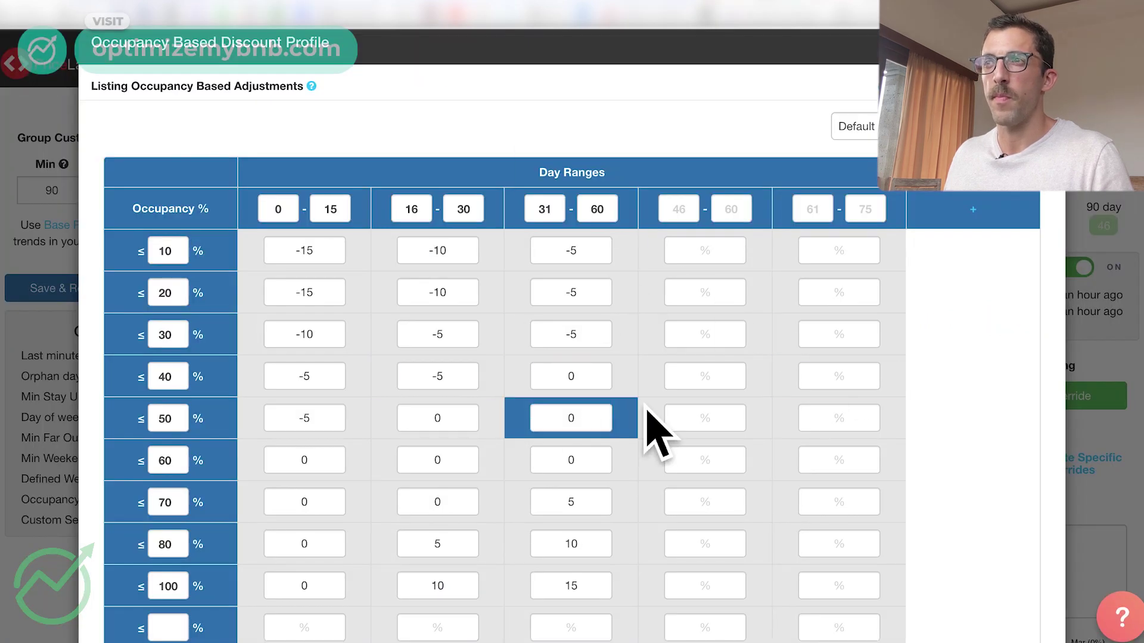
pyautogui.press('super+Tab')
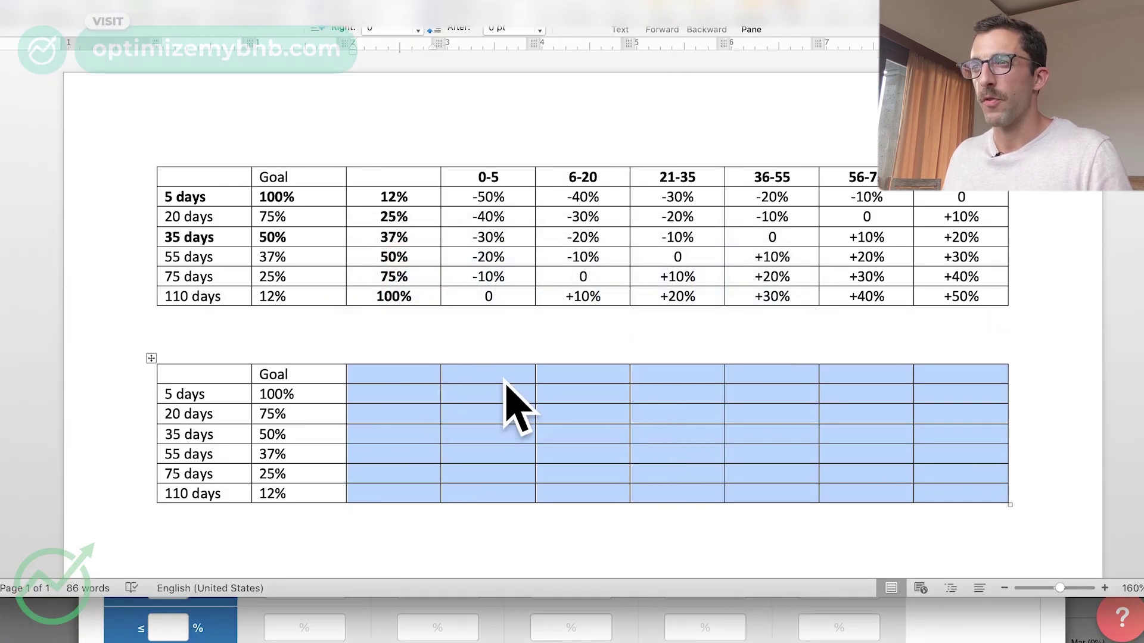
pyautogui.click(505, 380)
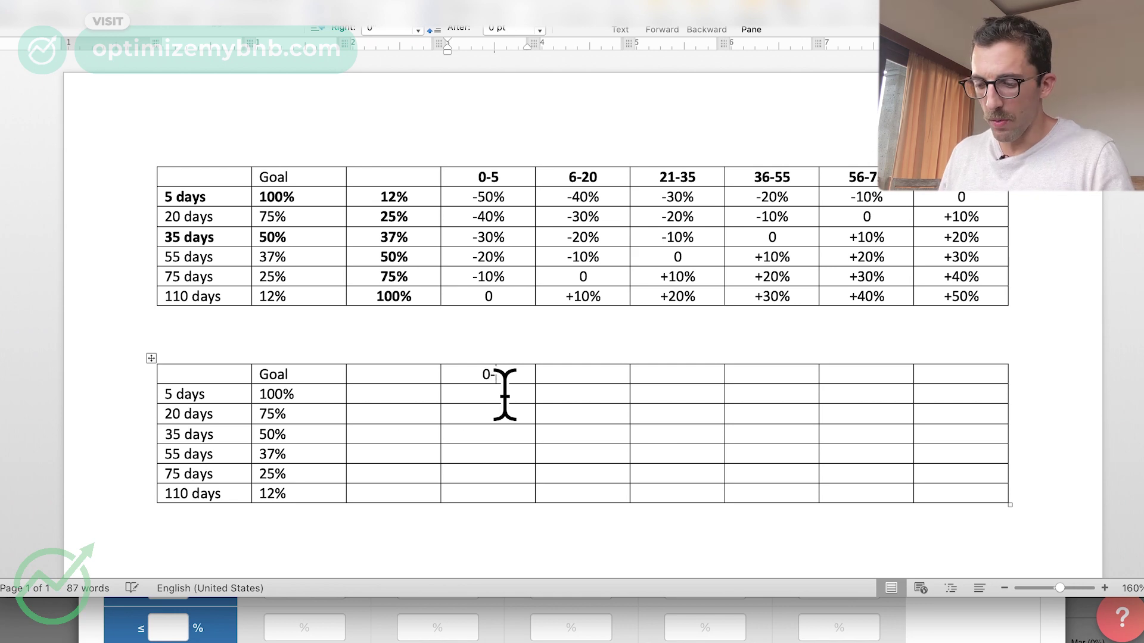
pyautogui.write('6-20\t21-35\t36-55\t56-75\t76-110')
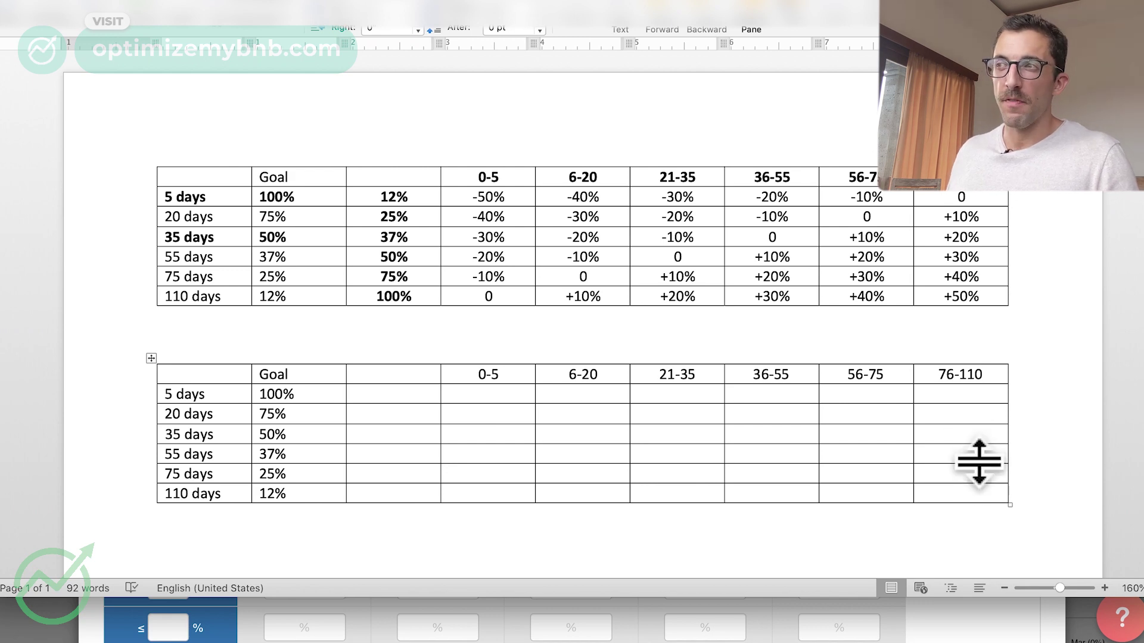
# Fill the third column downward with occupancy values 12%, 25%, 37%, 50% and 75%
pyautogui.press('super+Tab')
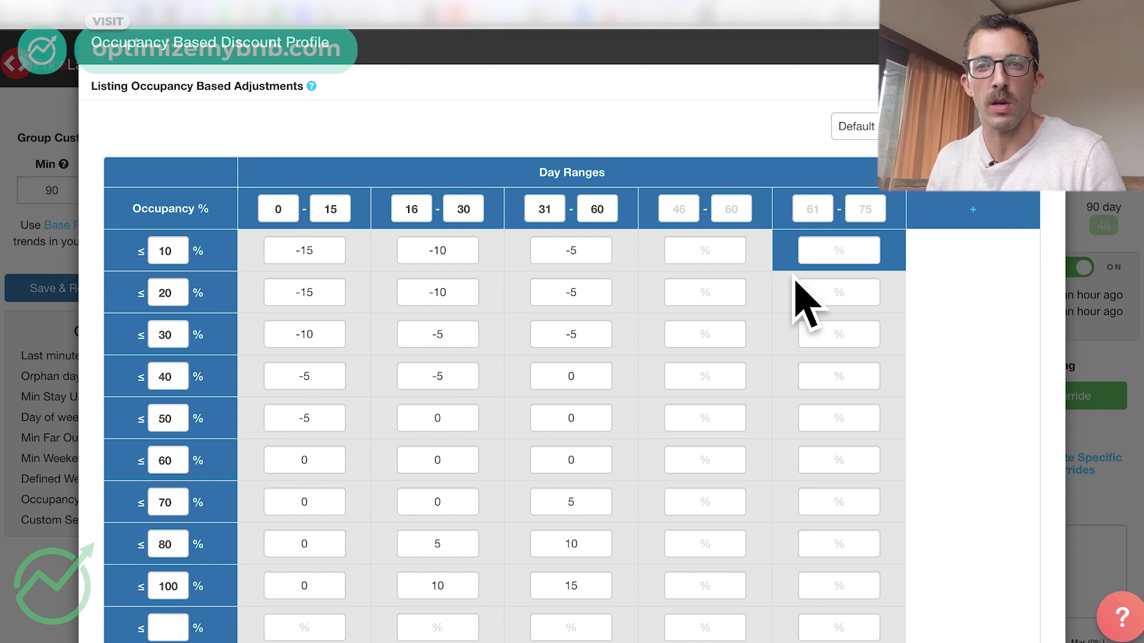
pyautogui.press('super+Tab')
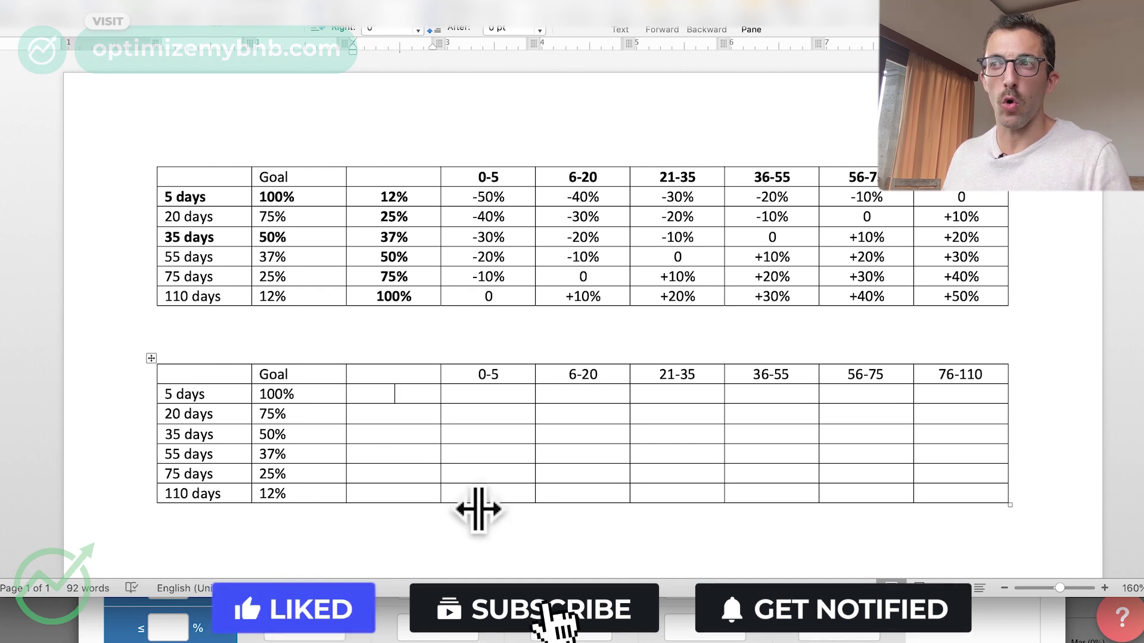
pyautogui.write('12%')
pyautogui.press('Down')
pyautogui.write('25%')
pyautogui.press('Down')
pyautogui.write('37%')
pyautogui.press('Down')
pyautogui.write('50%')
pyautogui.press('Down')
pyautogui.write('75%')
pyautogui.press('Down')
# Finish the Word column with 100%, then set PriceLabs day-range ends to 5, 20, 35, 75, 110
pyautogui.write('100%')
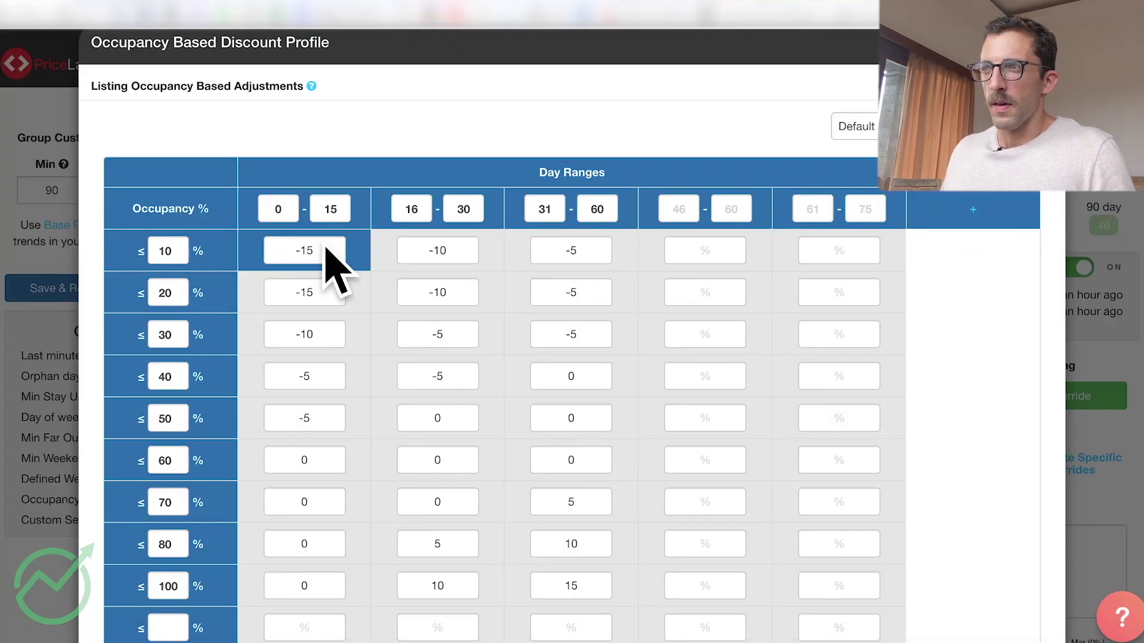
pyautogui.click(350, 225)
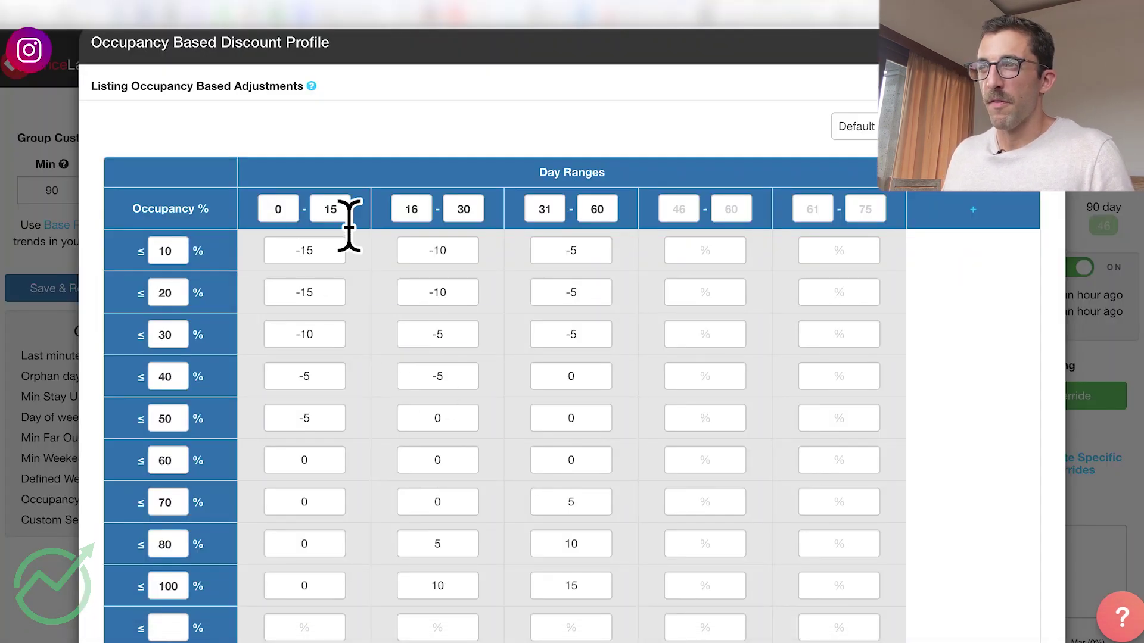
pyautogui.press('BackSpace')
pyautogui.press('BackSpace')
pyautogui.write('5')
pyautogui.press('Tab')
pyautogui.press('Tab')
pyautogui.write('21')
pyautogui.press('BackSpace')
pyautogui.press('BackSpace')
pyautogui.write('20')
pyautogui.press('Tab')
pyautogui.press('Tab')
pyautogui.write('35')
pyautogui.press('Tab')
pyautogui.press('Tab')
pyautogui.write('75')
pyautogui.press('Tab')
pyautogui.press('Tab')
pyautogui.write('110')
# Change the first occupancy thresholds to 12, 25 and 37
pyautogui.doubleClick(159, 251)
pyautogui.write('12')
pyautogui.click(176, 295)
pyautogui.press('BackSpace')
pyautogui.write('5')
pyautogui.click(179, 340)
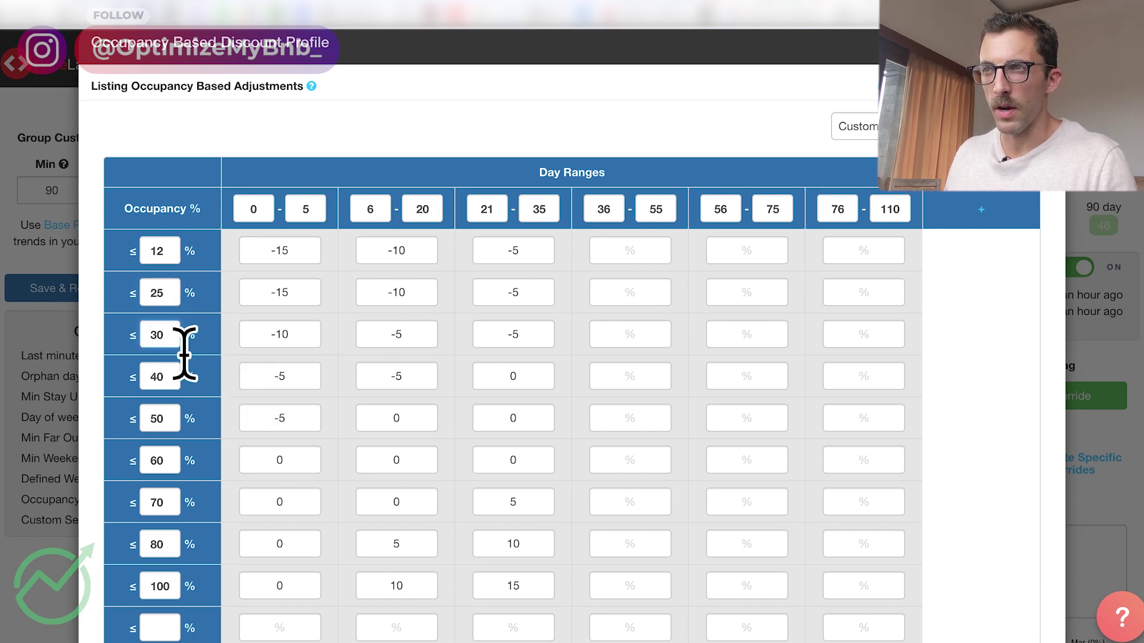
pyautogui.press('BackSpace')
pyautogui.write('7')
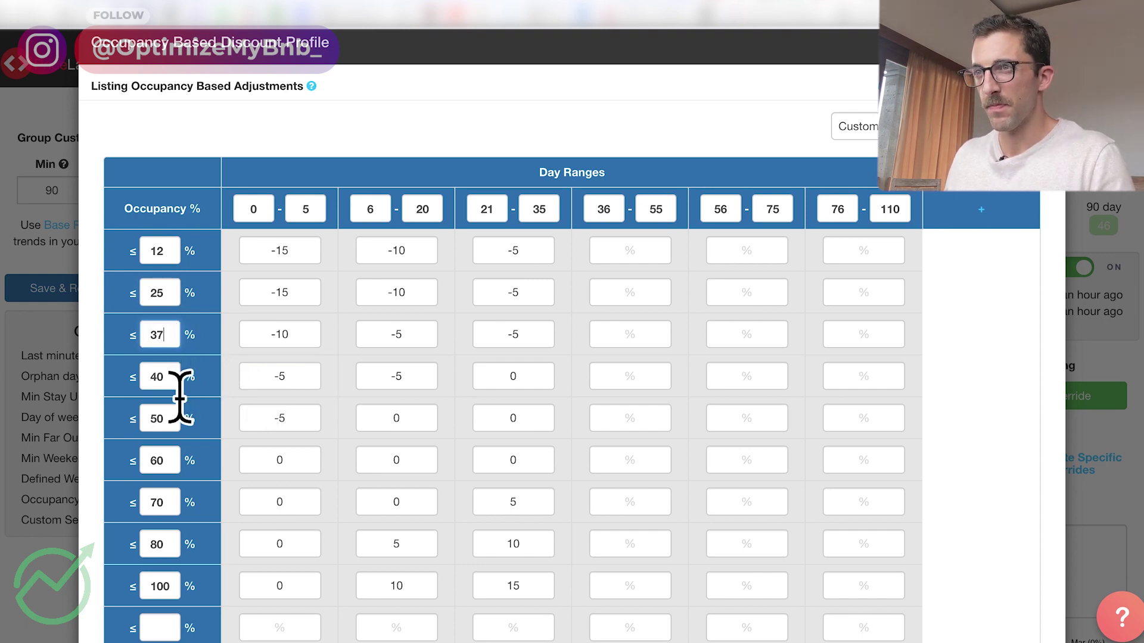
pyautogui.click(317, 257)
pyautogui.press('BackSpace')
# Clear every old adjustment value from the occupancy profile table
pyautogui.press('BackSpace')
pyautogui.press('BackSpace')
pyautogui.click(420, 257)
pyautogui.press('BackSpace')
pyautogui.press('BackSpace')
pyautogui.click(483, 259)
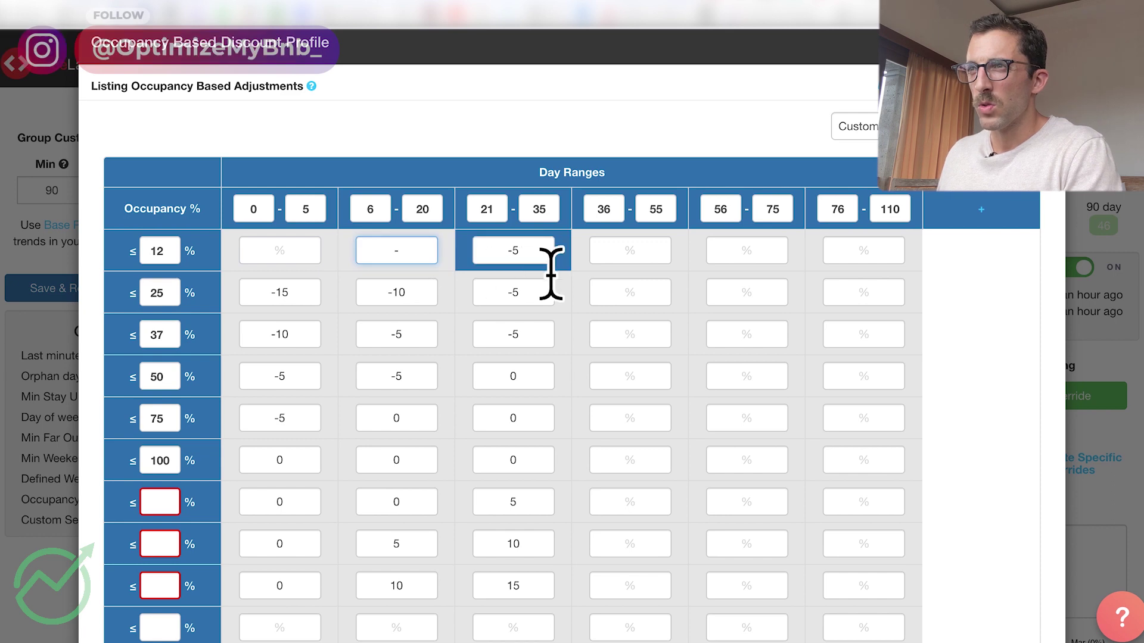
pyautogui.press('BackSpace')
pyautogui.click(544, 303)
pyautogui.press('BackSpace')
pyautogui.click(539, 257)
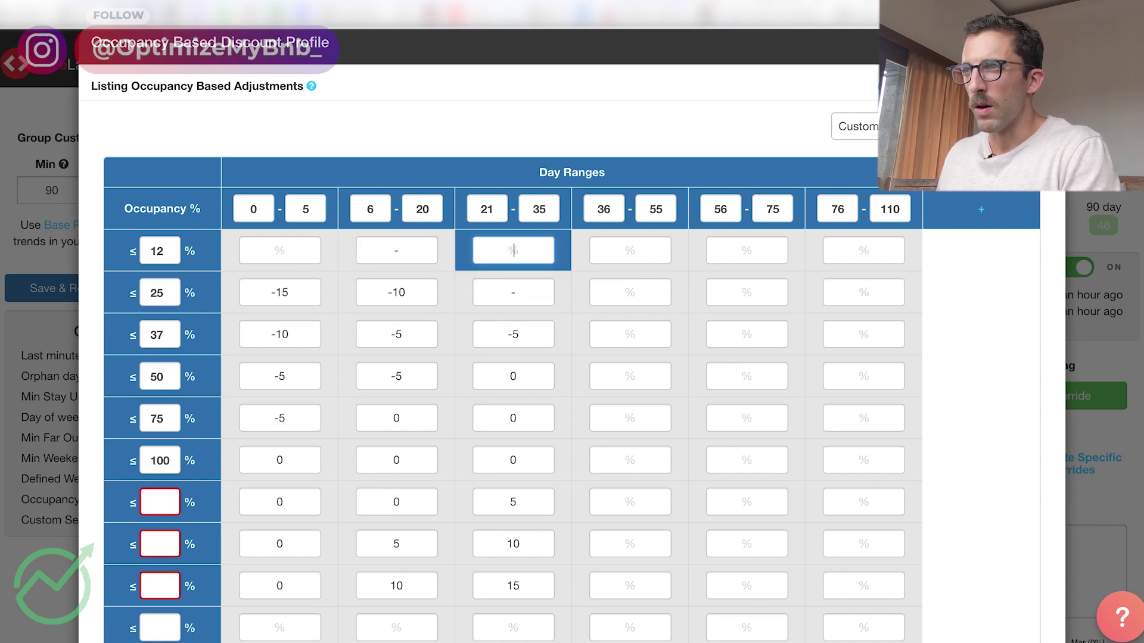
pyautogui.press('BackSpace')
pyautogui.click(429, 256)
pyautogui.press('BackSpace')
pyautogui.click(536, 296)
pyautogui.press('BackSpace')
pyautogui.click(539, 335)
pyautogui.press('BackSpace')
pyautogui.press('BackSpace')
pyautogui.click(539, 459)
pyautogui.press('BackSpace')
pyautogui.click(417, 585)
pyautogui.press('BackSpace')
pyautogui.click(421, 460)
pyautogui.press('BackSpace')
pyautogui.click(417, 292)
pyautogui.press('BackSpace')
pyautogui.click(280, 543)
pyautogui.press('BackSpace')
pyautogui.click(280, 460)
pyautogui.press('BackSpace')
pyautogui.click(280, 376)
pyautogui.press('BackSpace')
pyautogui.press('BackSpace')
pyautogui.click(280, 292)
pyautogui.press('BackSpace')
pyautogui.press('BackSpace')
pyautogui.press('BackSpace')
pyautogui.scroll(-3, 518, 408)
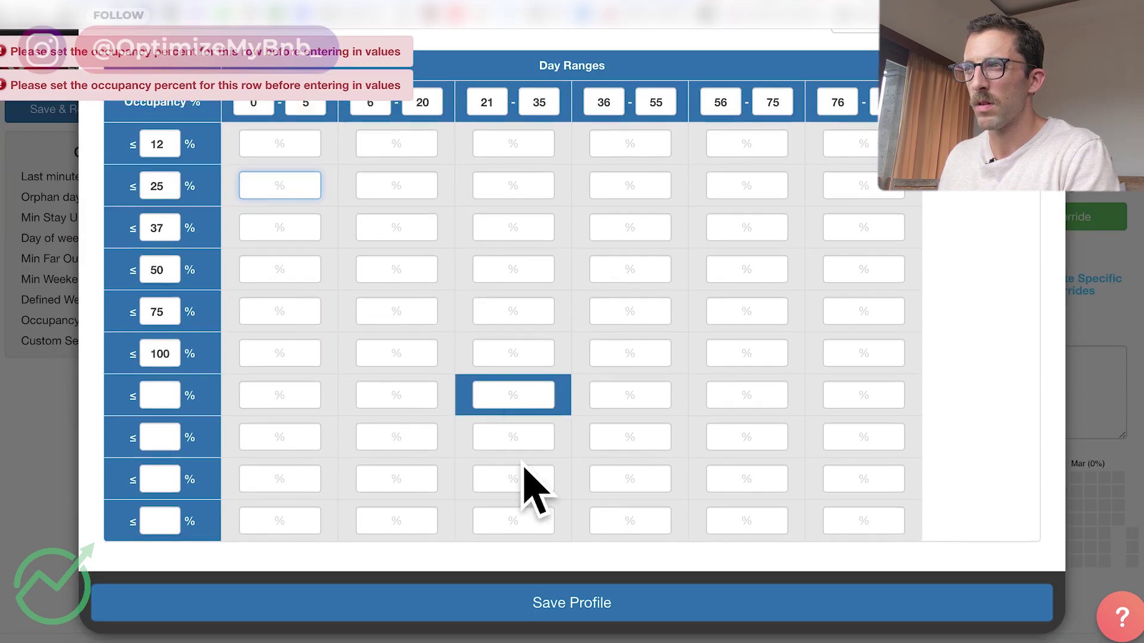
# Save the profile and re-enter occupancy thresholds 25, 37, 50, 75 and 100
pyautogui.click(618, 614)
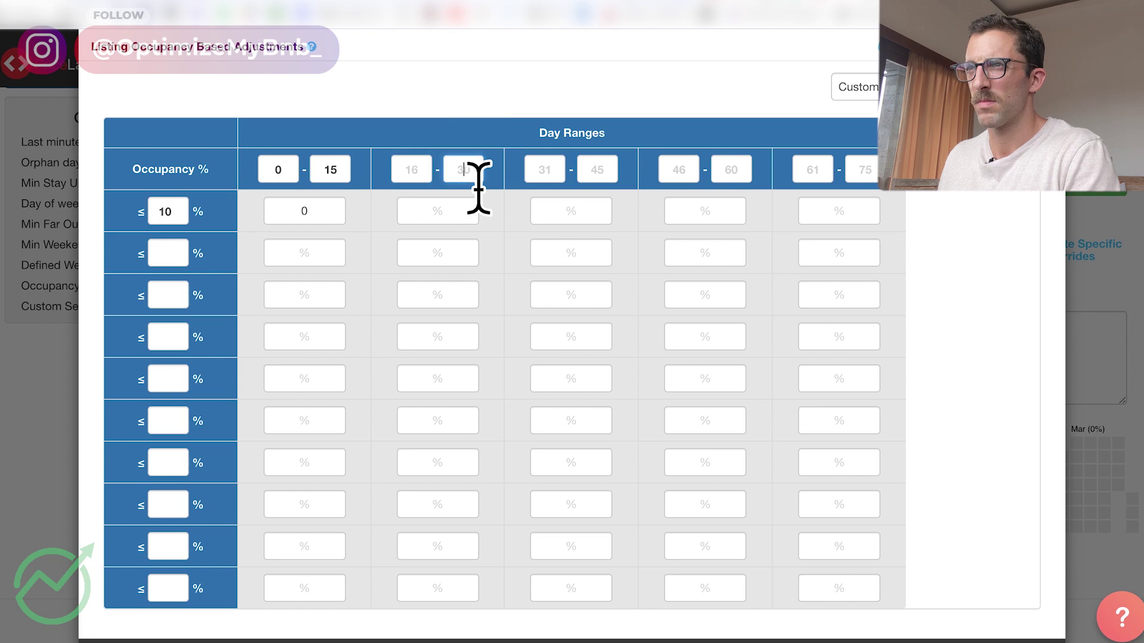
pyautogui.press('BackSpace')
pyautogui.write('2')
pyautogui.press('Tab')
pyautogui.write('25')
pyautogui.press('Tab')
pyautogui.write('37')
pyautogui.press('Tab')
pyautogui.write('50')
pyautogui.press('Tab')
pyautogui.write('75')
pyautogui.press('Tab')
pyautogui.write('100')
# Correct the first and fourth day-range ends and the last threshold, then select Word's empty adjustment cells
pyautogui.doubleClick(330, 170)
pyautogui.write('5')
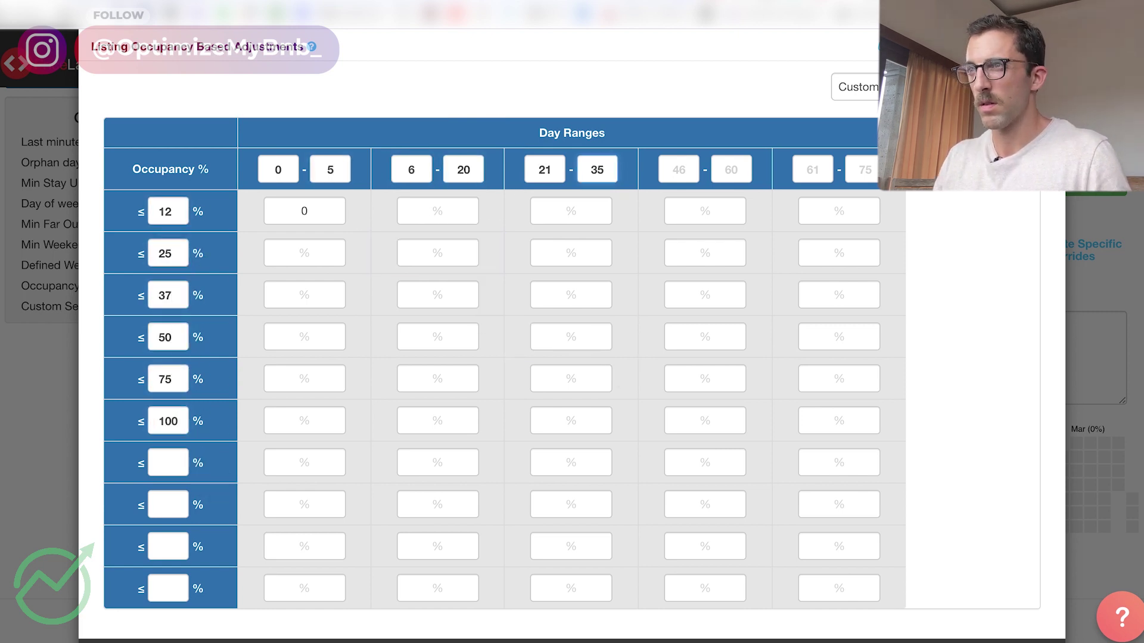
pyautogui.write('55')
pyautogui.click(868, 178)
pyautogui.write('75')
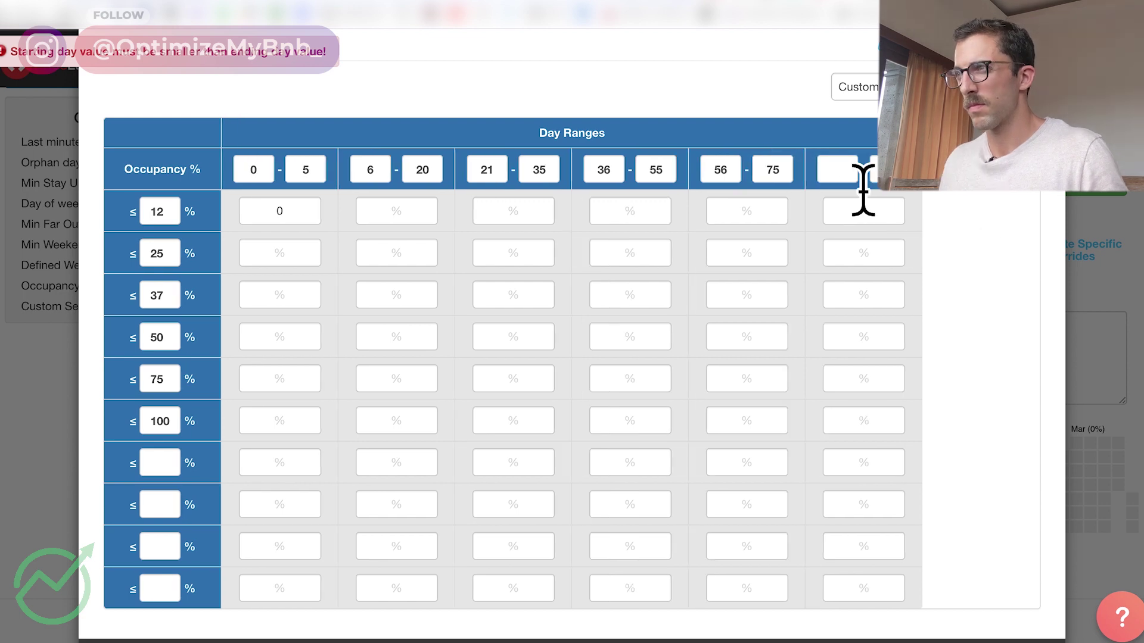
pyautogui.click(746, 211)
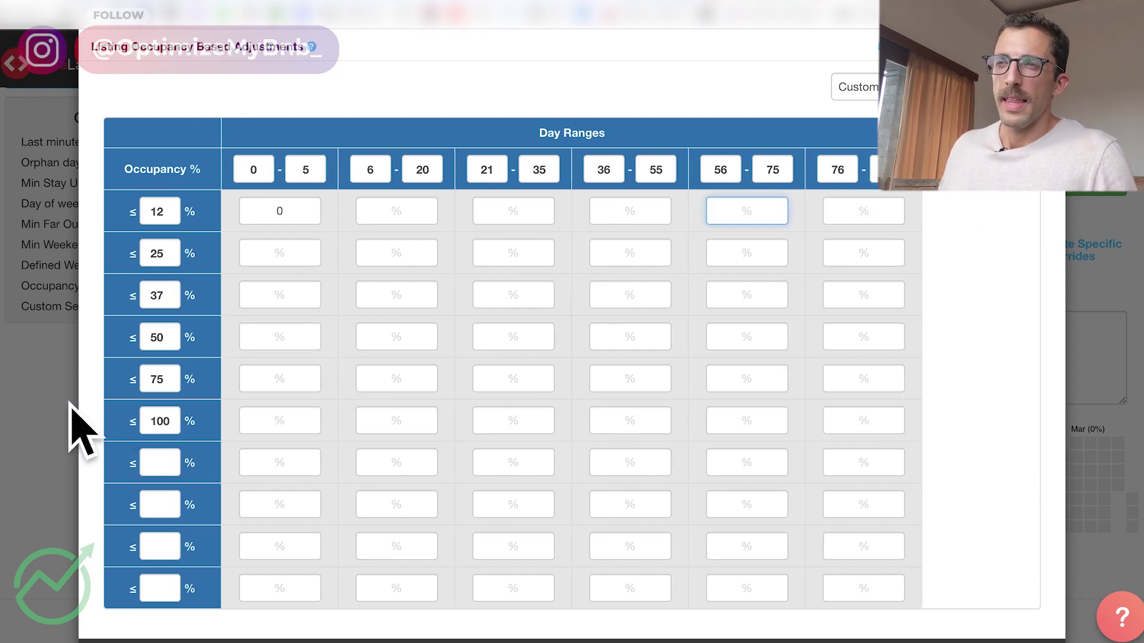
pyautogui.click(178, 430)
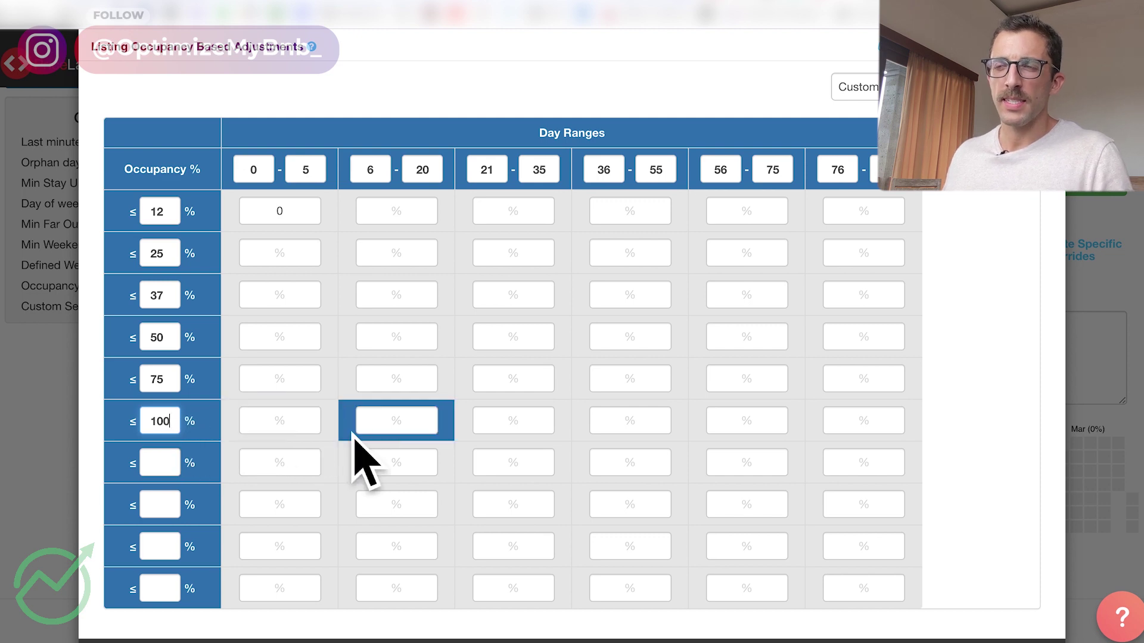
pyautogui.press('BackSpace')
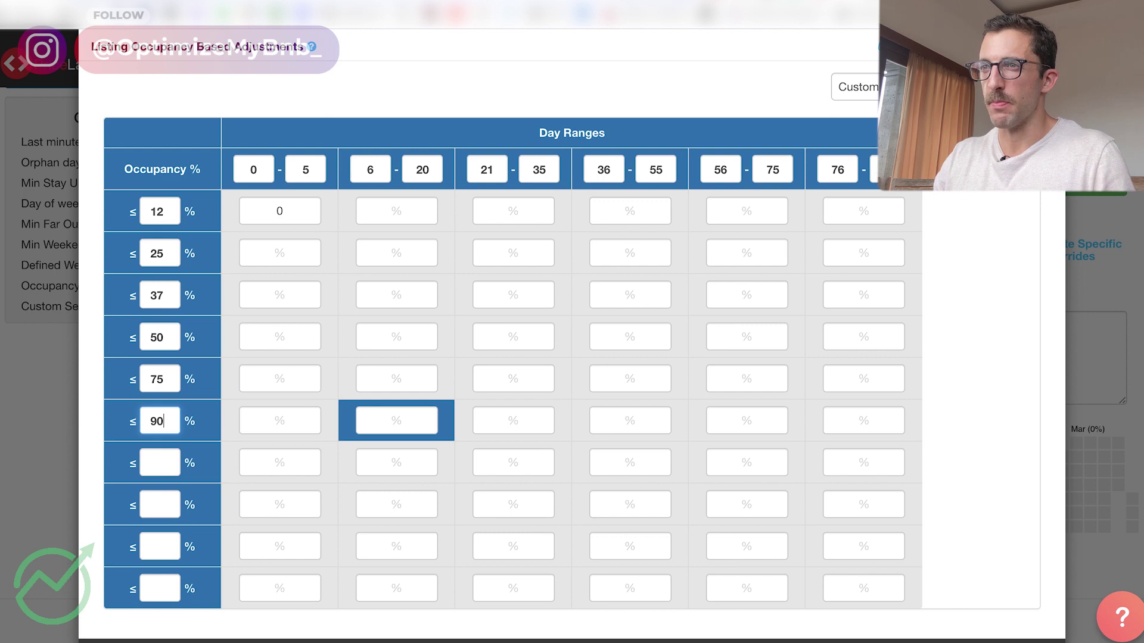
pyautogui.press('super+Tab')
pyautogui.moveTo(483, 397); pyautogui.dragTo(977, 500)
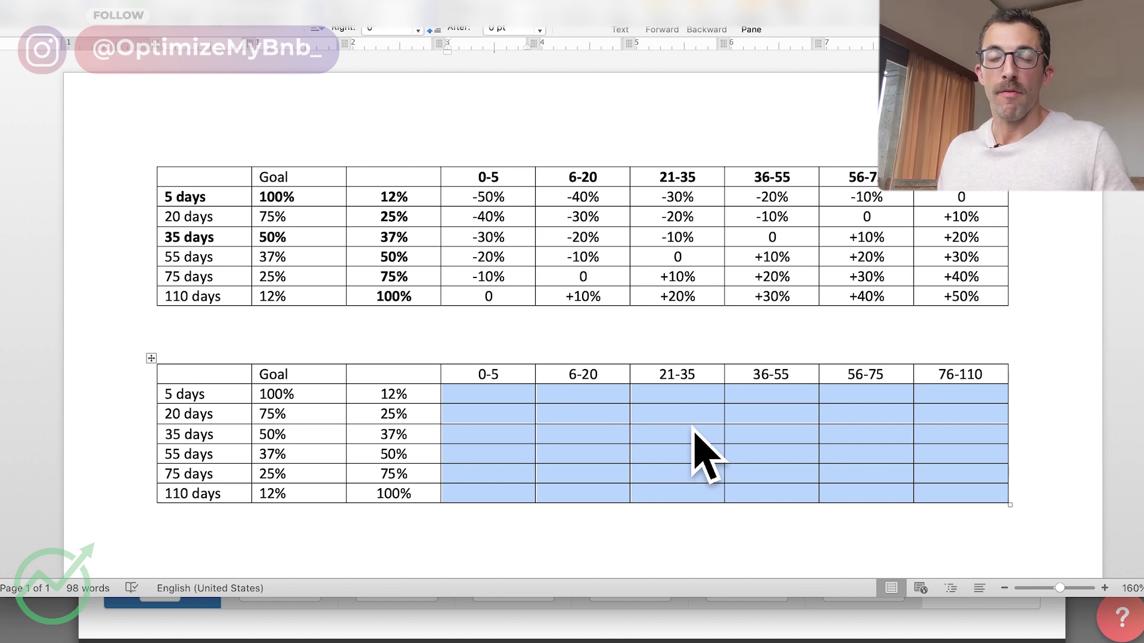
# Enter 0 along the lower table's diagonal, from 110 days at 0-5 to 5 days at 76-110
pyautogui.click(156, 440)
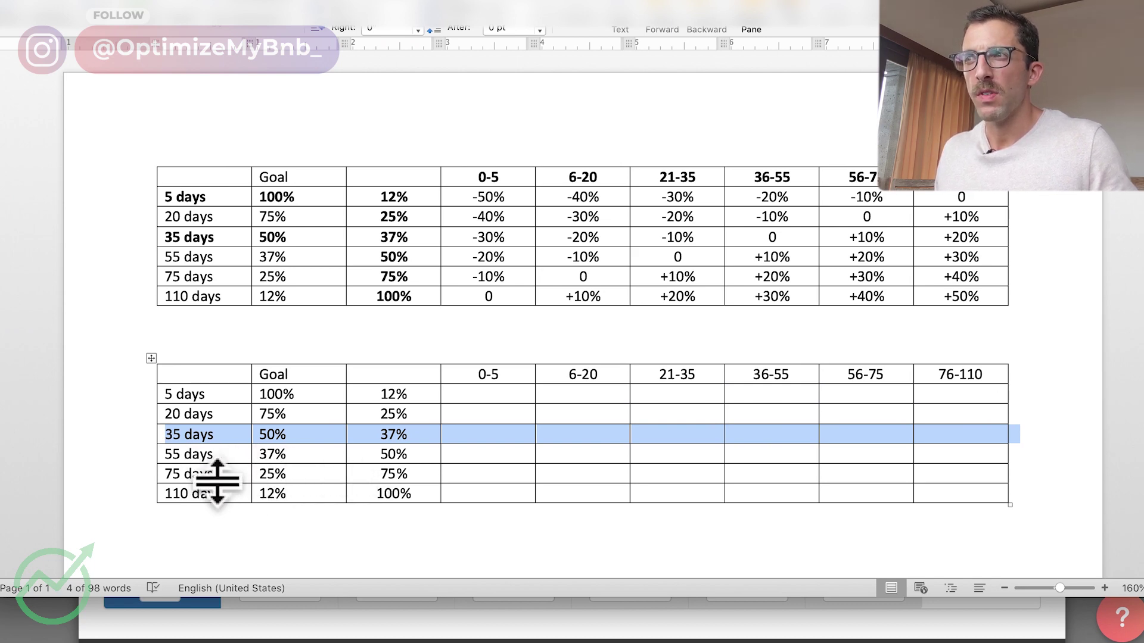
pyautogui.click(705, 456)
pyautogui.write('0')
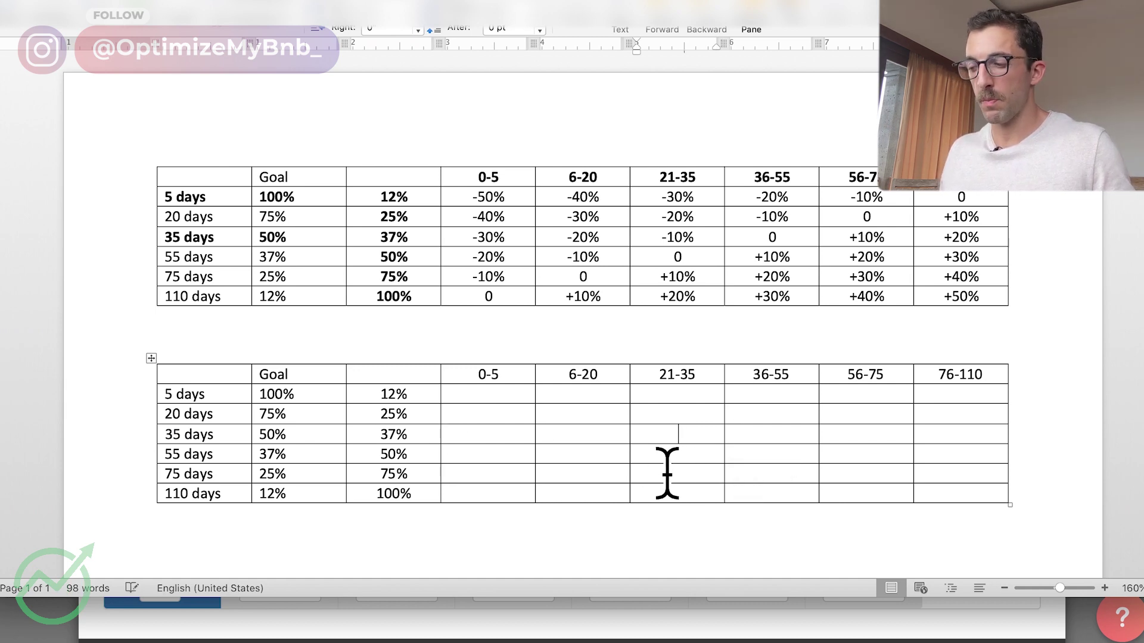
pyautogui.moveTo(387, 454); pyautogui.dragTo(658, 454)
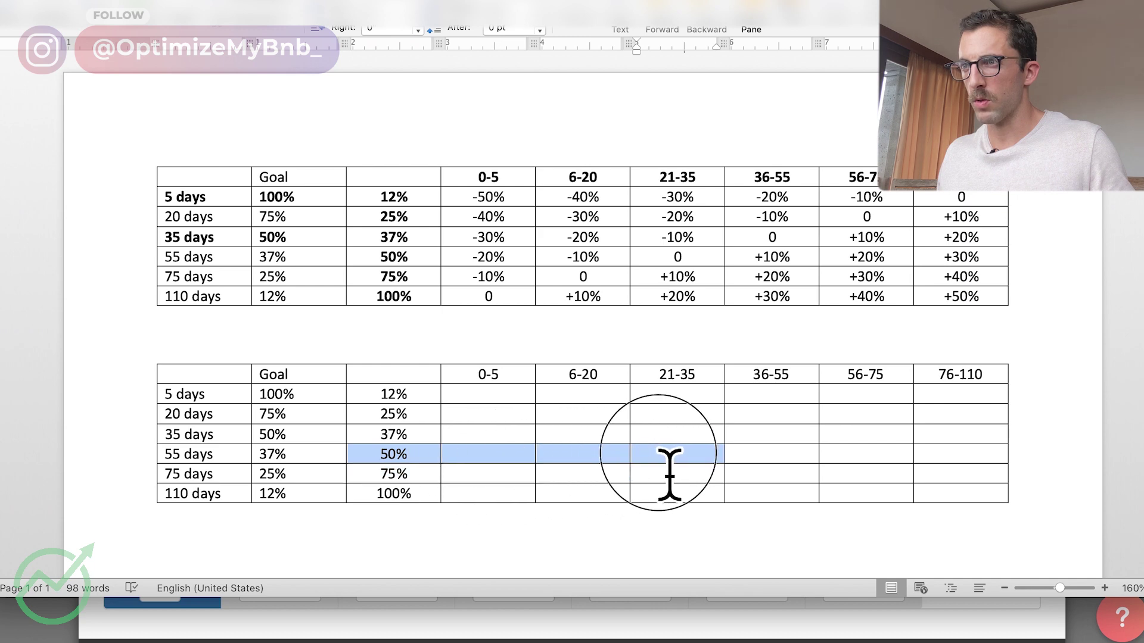
pyautogui.click(712, 454)
pyautogui.write('0')
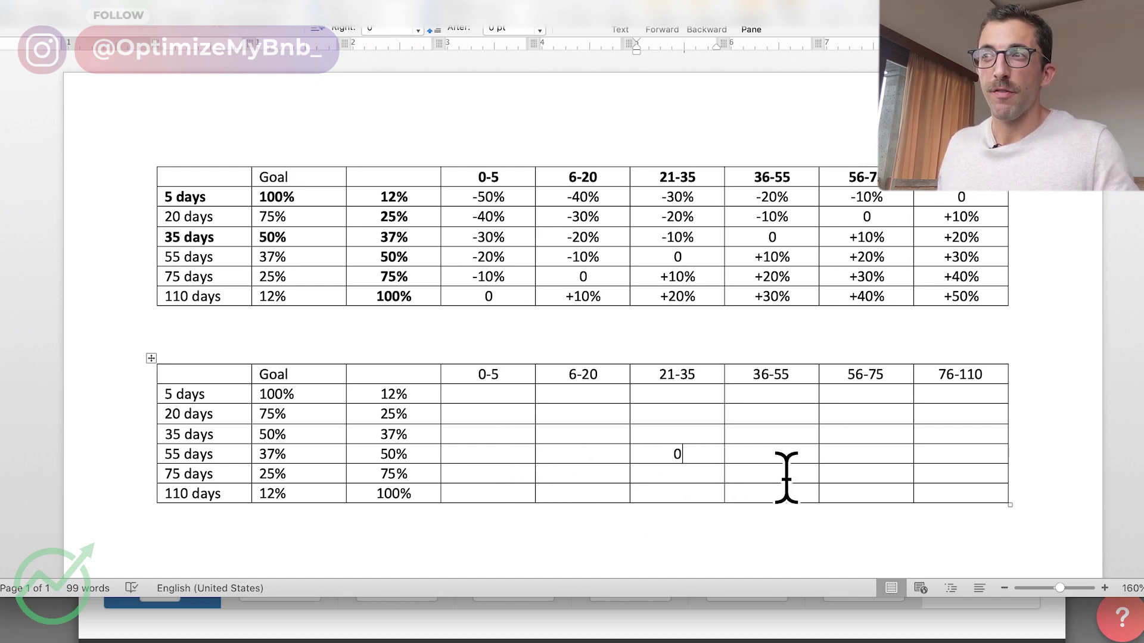
pyautogui.click(504, 499)
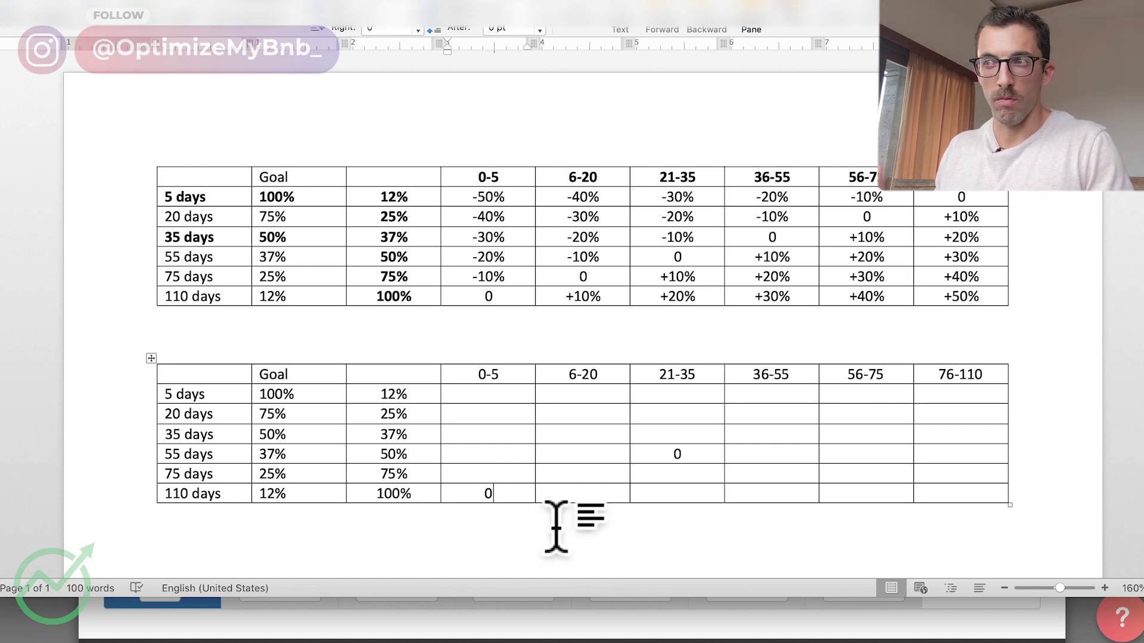
pyautogui.click(593, 493)
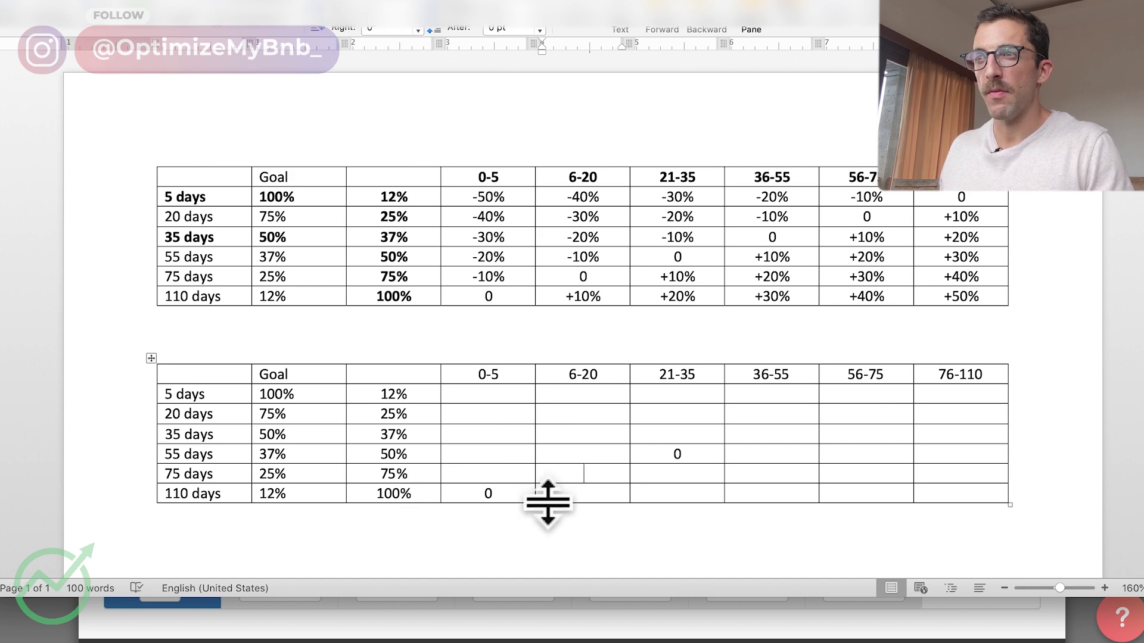
pyautogui.click(609, 474)
pyautogui.write('0')
pyautogui.click(791, 438)
pyautogui.write('00')
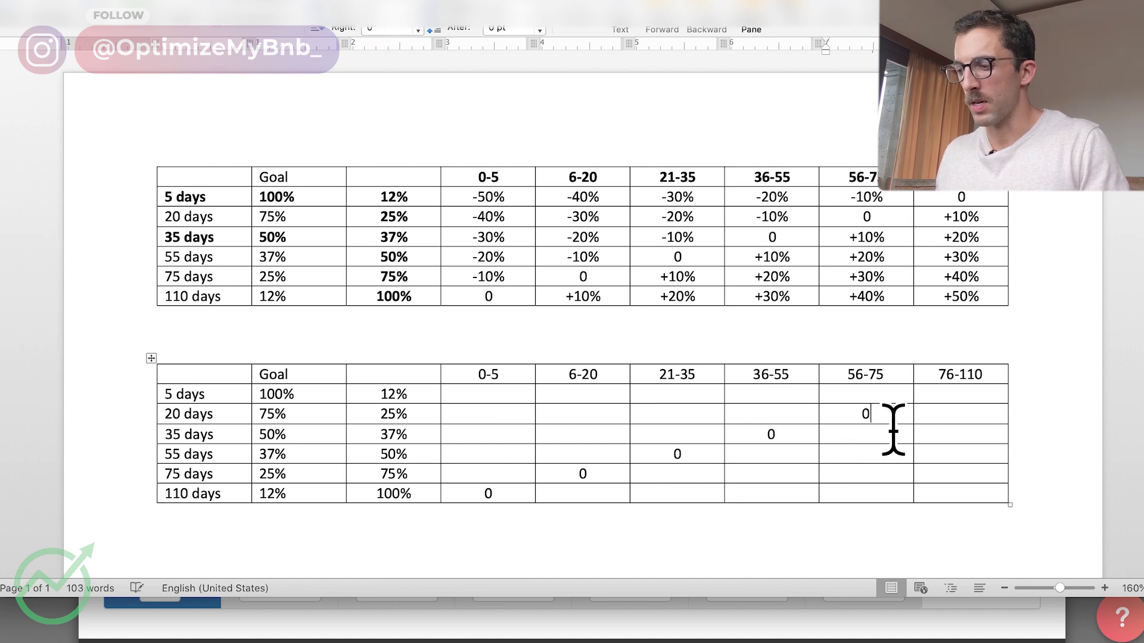
pyautogui.click(960, 392)
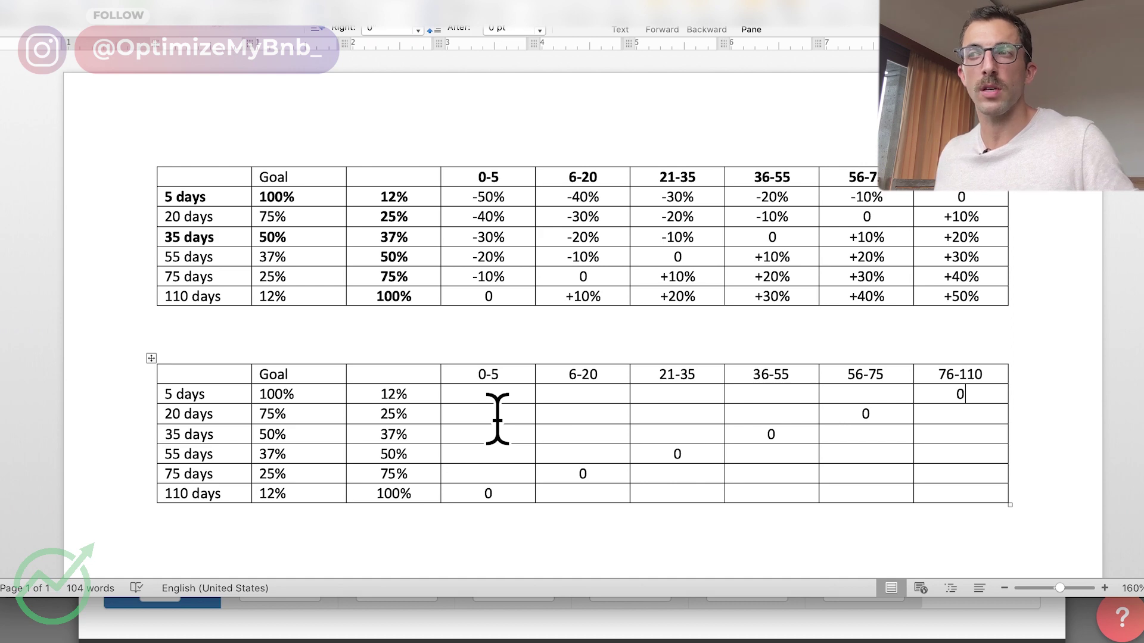
# Enter -50% for 5 days down to -10% for 75 days in the lower table's 0-5 column
pyautogui.click(498, 409)
pyautogui.write('-')
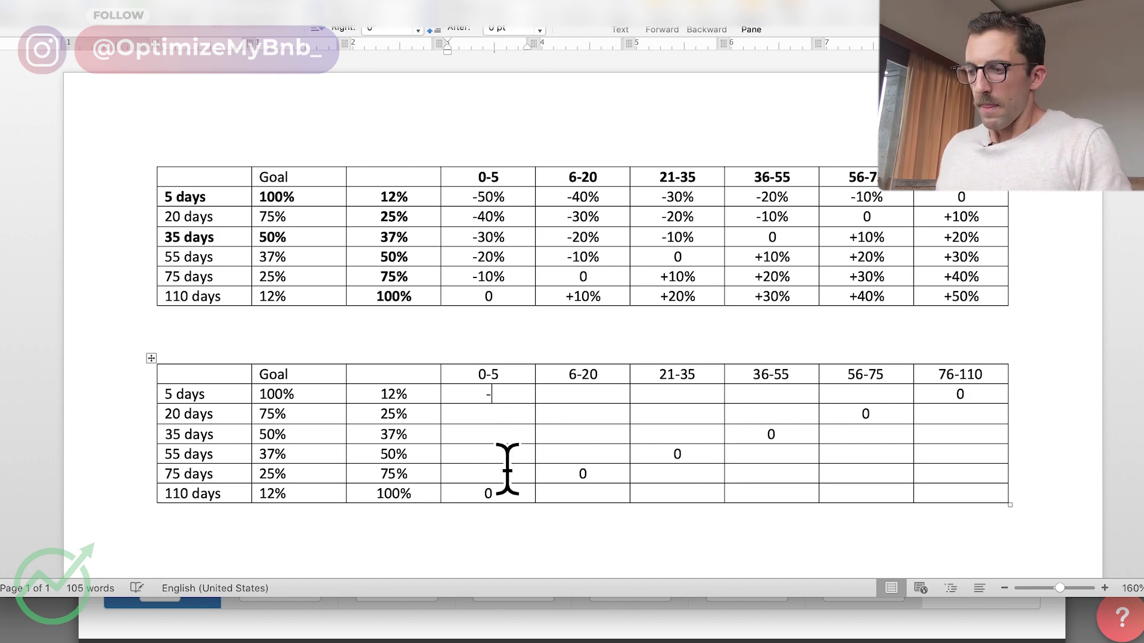
pyautogui.write('590%')
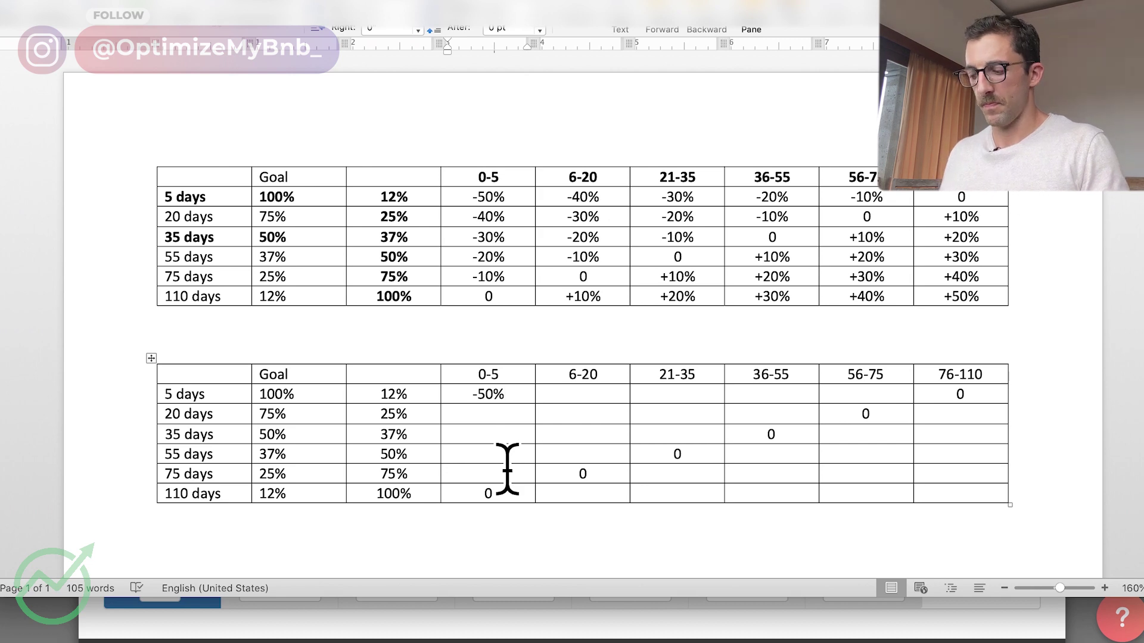
pyautogui.press('Down')
pyautogui.write('-40%')
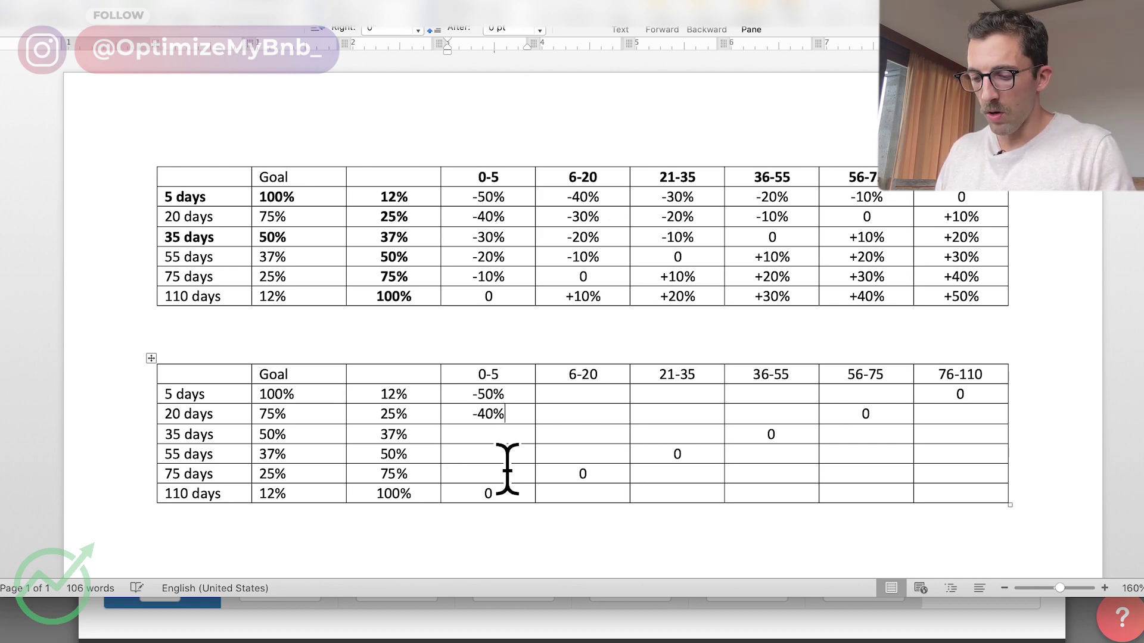
pyautogui.write('-30')
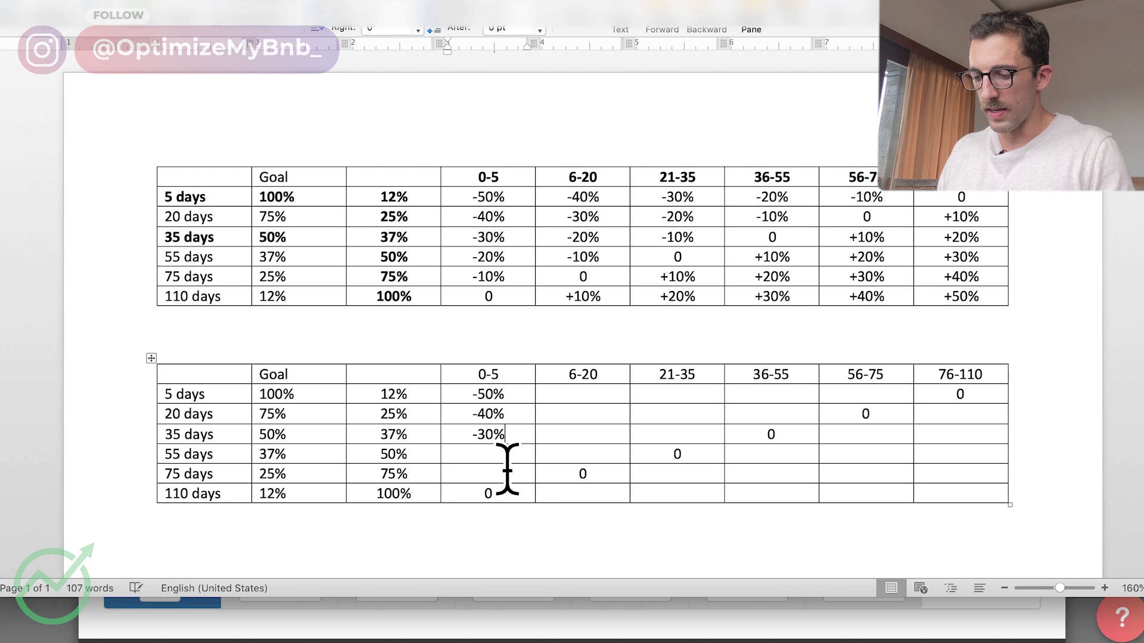
pyautogui.write('20')
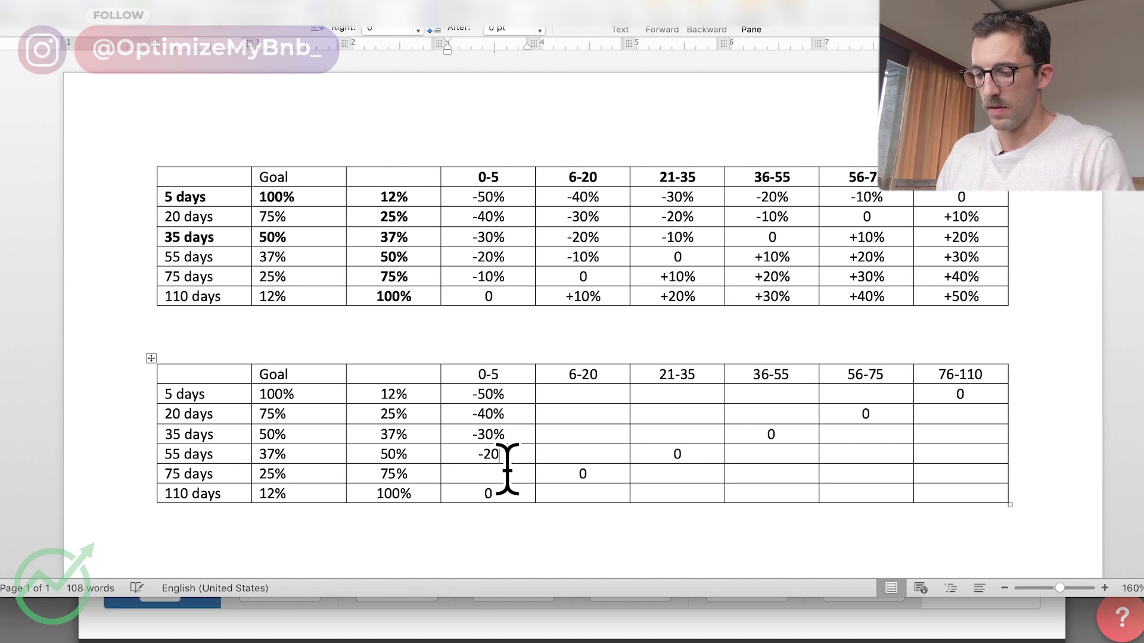
pyautogui.click(507, 470)
pyautogui.write('-10')
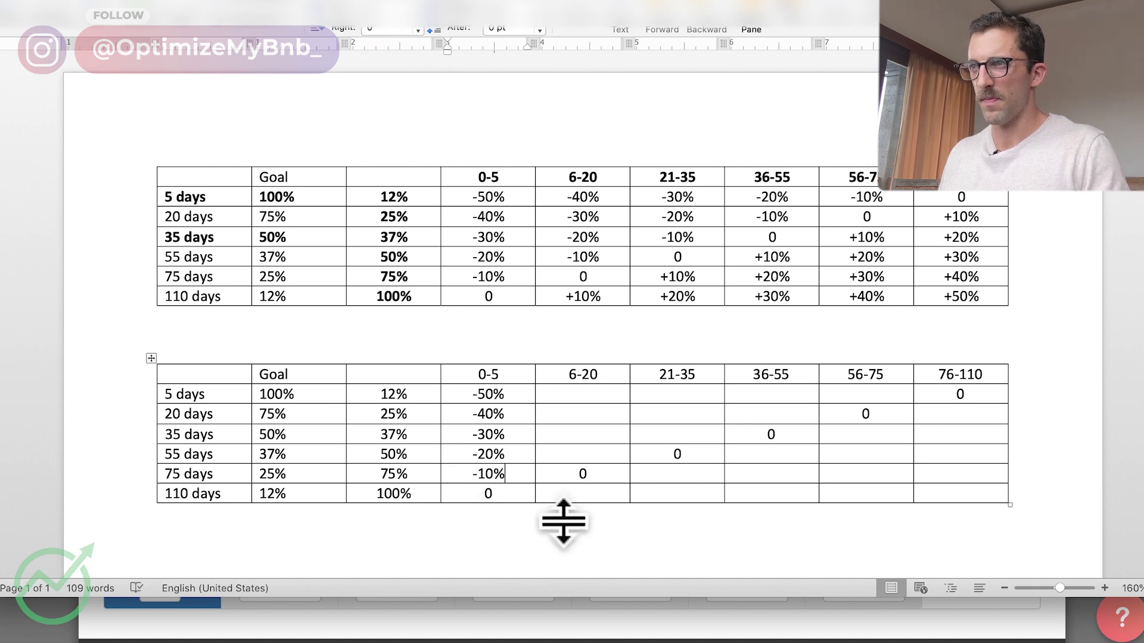
pyautogui.press('Right')
pyautogui.press('Right')
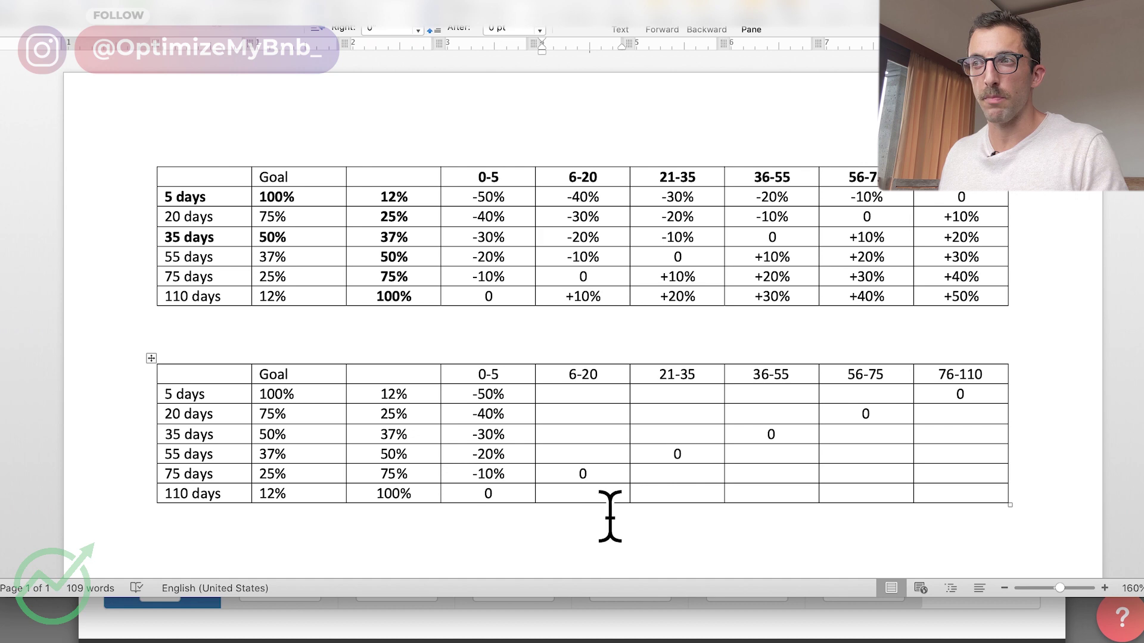
# Fill the 75 days row's 6-20 and 21-35 cells with 10%
pyautogui.write('+10%')
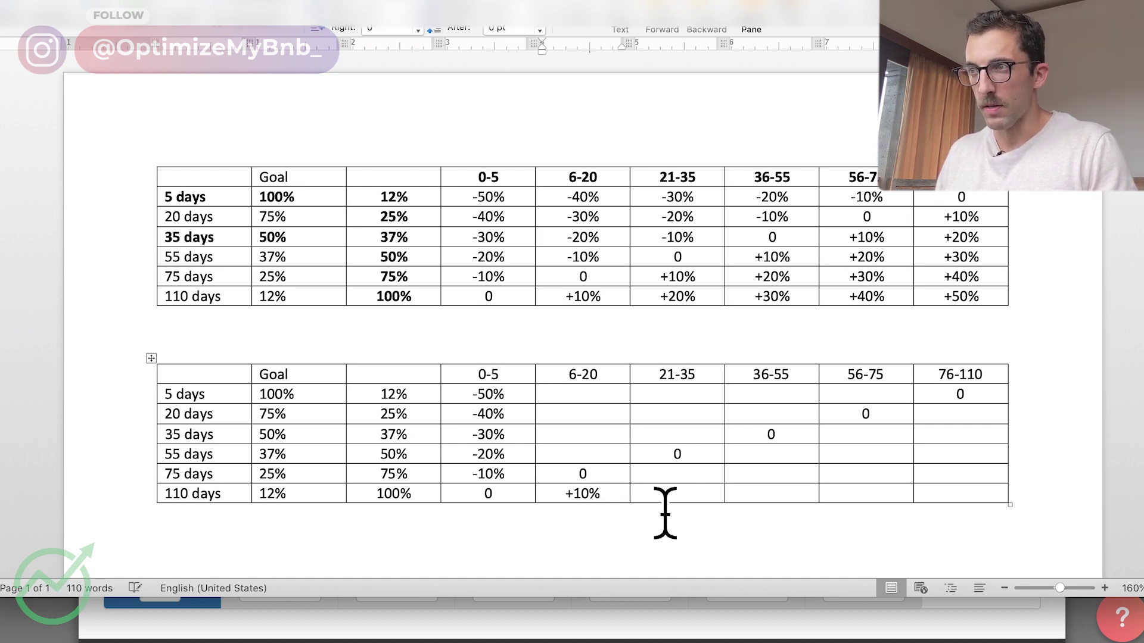
pyautogui.click(694, 476)
pyautogui.write('=10%')
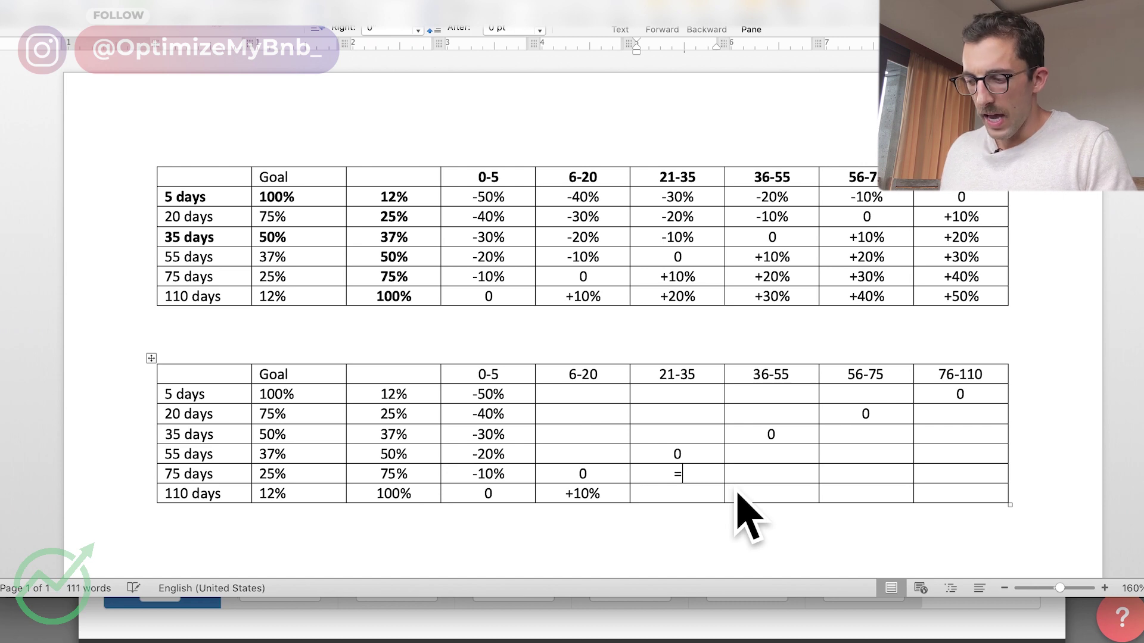
pyautogui.press('BackSpace')
pyautogui.press('BackSpace')
pyautogui.press('BackSpace')
pyautogui.press('BackSpace')
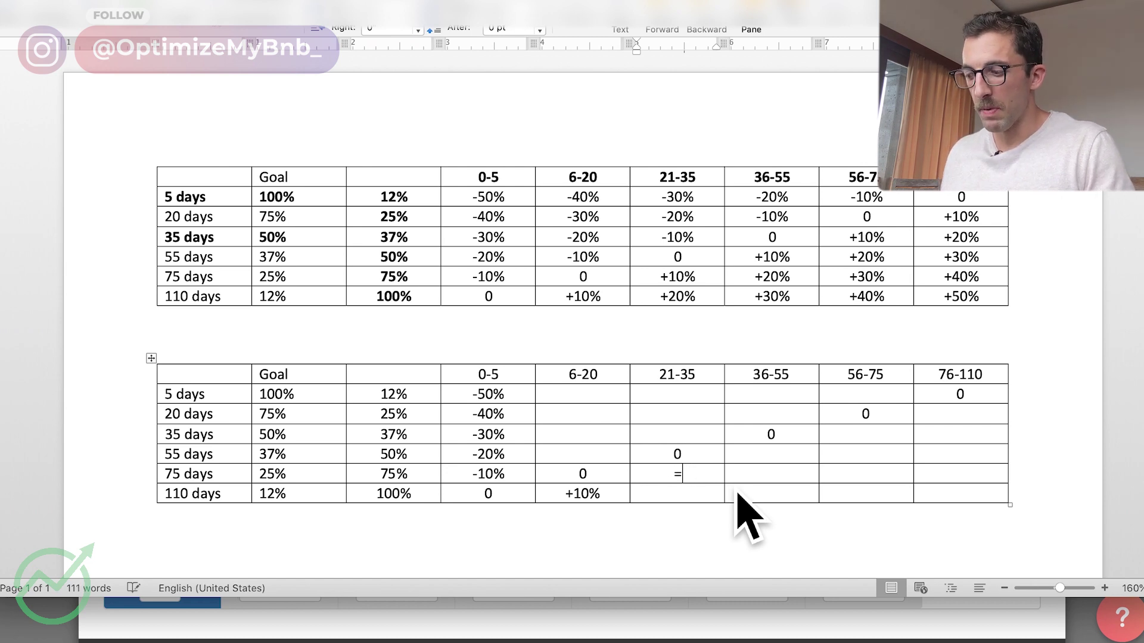
pyautogui.write('+10%')
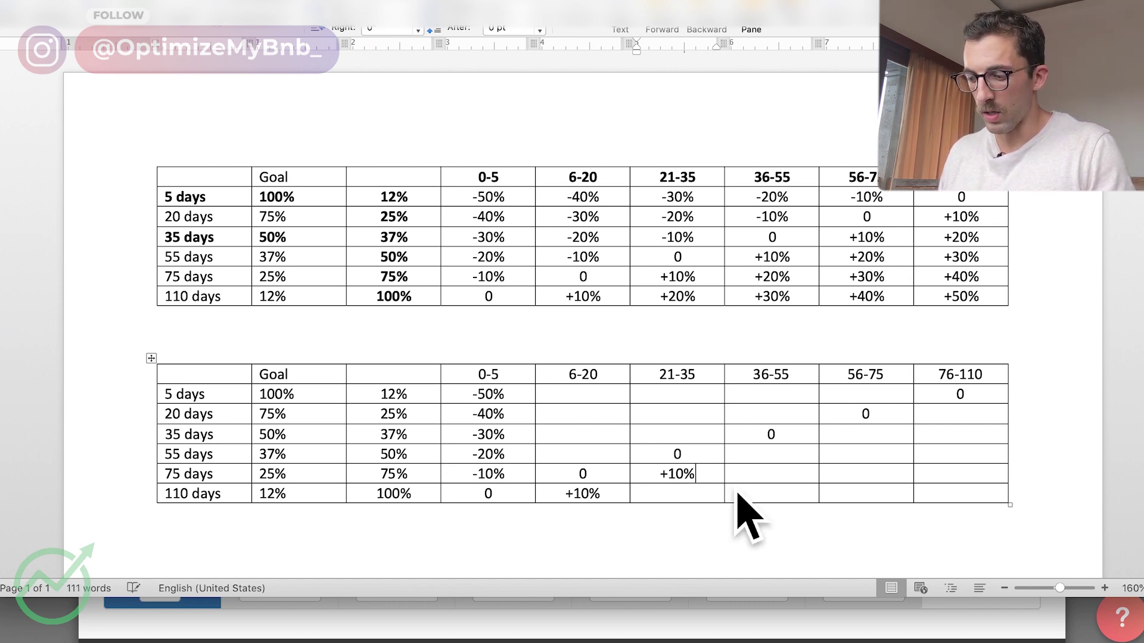
pyautogui.write('+10')
pyautogui.hotkey('shift', 'Left')
pyautogui.hotkey('shift', 'Left')
pyautogui.hotkey('ctrl', 'c')
# Put 10% in the 35 days 56-75 cell and complete the 76-110 column up to 50%
pyautogui.click(876, 434)
pyautogui.hotkey('ctrl', 'v')
pyautogui.click(971, 414)
pyautogui.hotkey('ctrl', 'v')
pyautogui.click(974, 441)
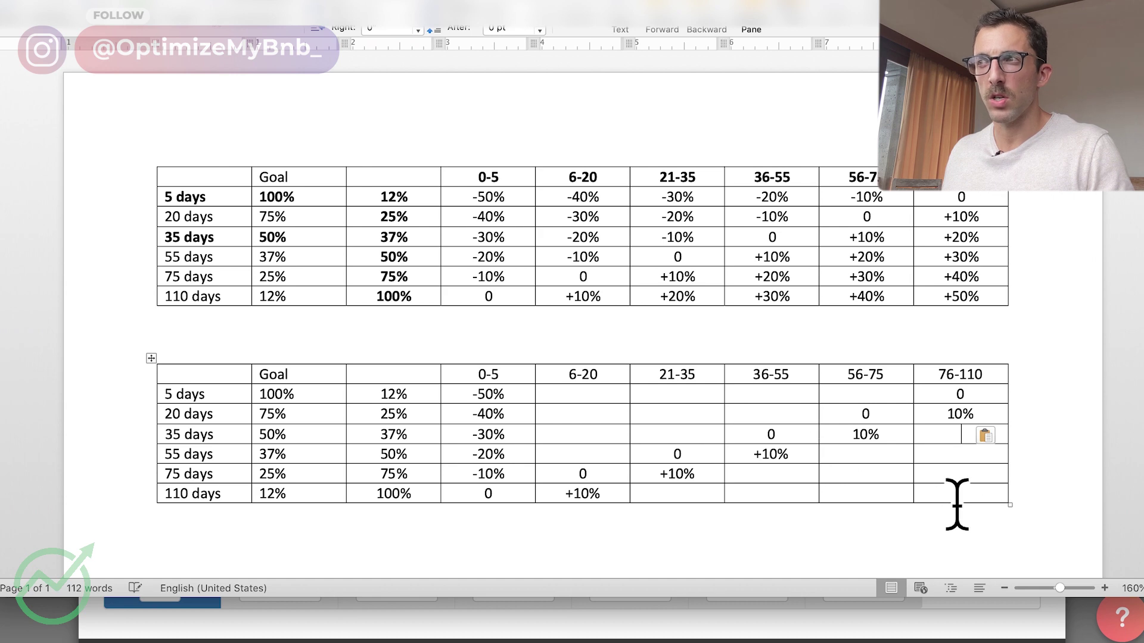
pyautogui.write('20')
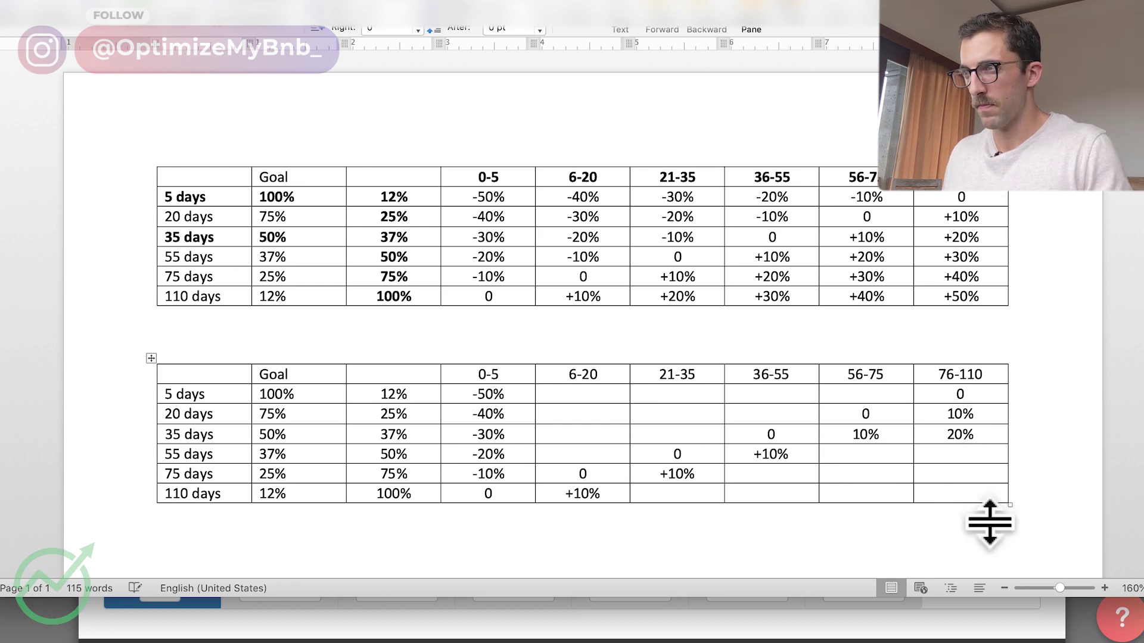
pyautogui.write('4')
pyautogui.press('Down')
pyautogui.write('50%')
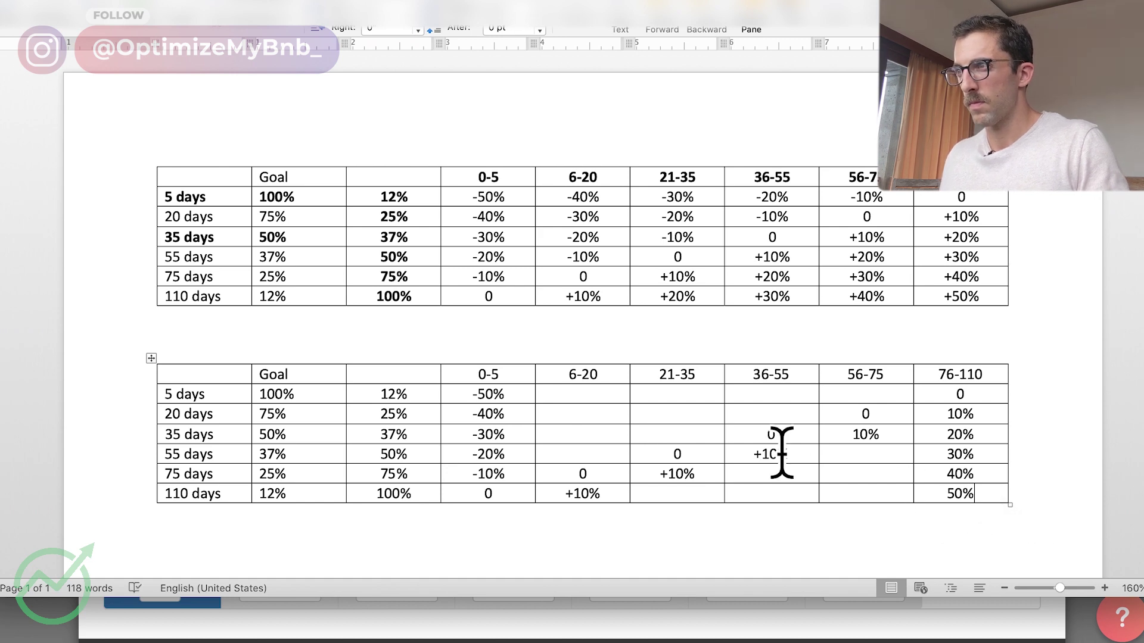
# Copy 20% into its diagonal cells in the 55 days and 110 days rows
pyautogui.doubleClick(979, 460)
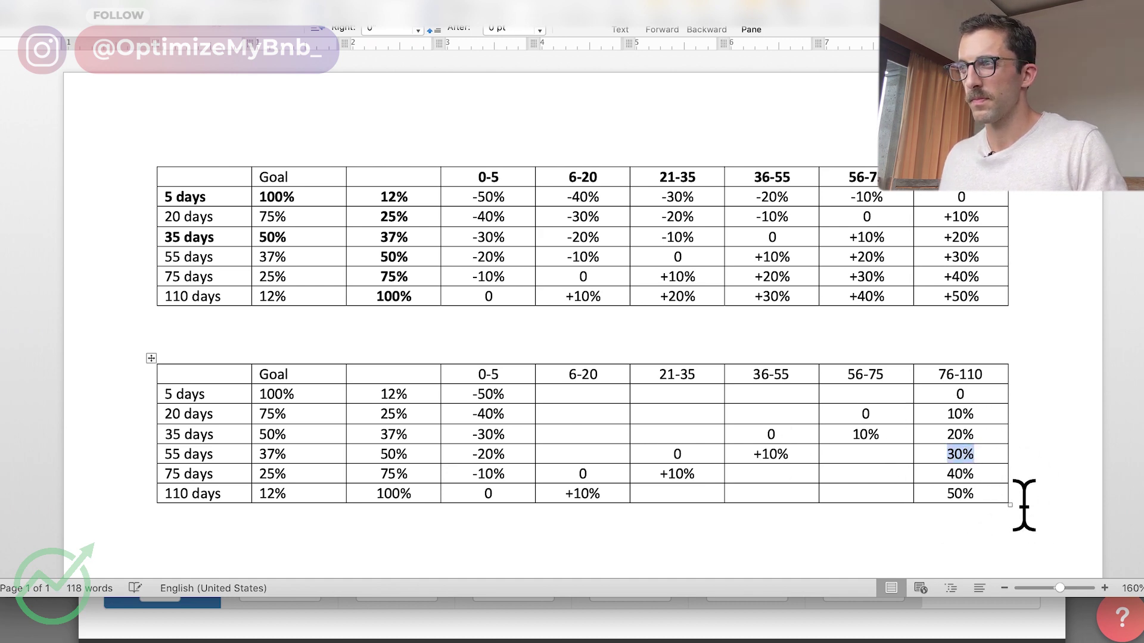
pyautogui.doubleClick(959, 435)
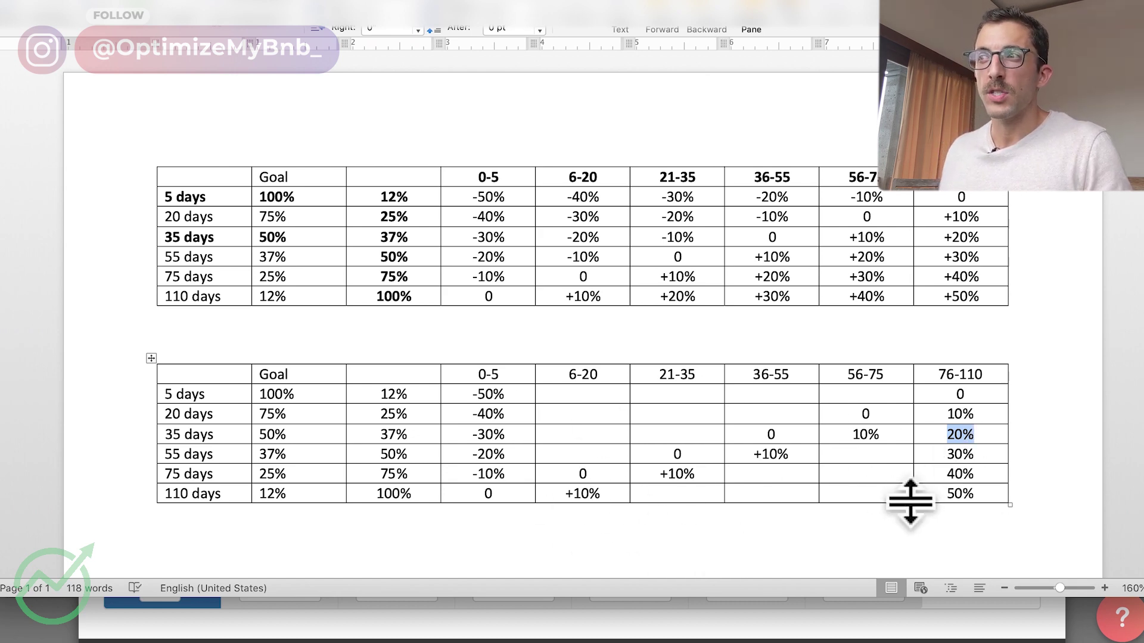
pyautogui.click(866, 455)
pyautogui.press('super+v')
pyautogui.click(771, 474)
pyautogui.press('super+v')
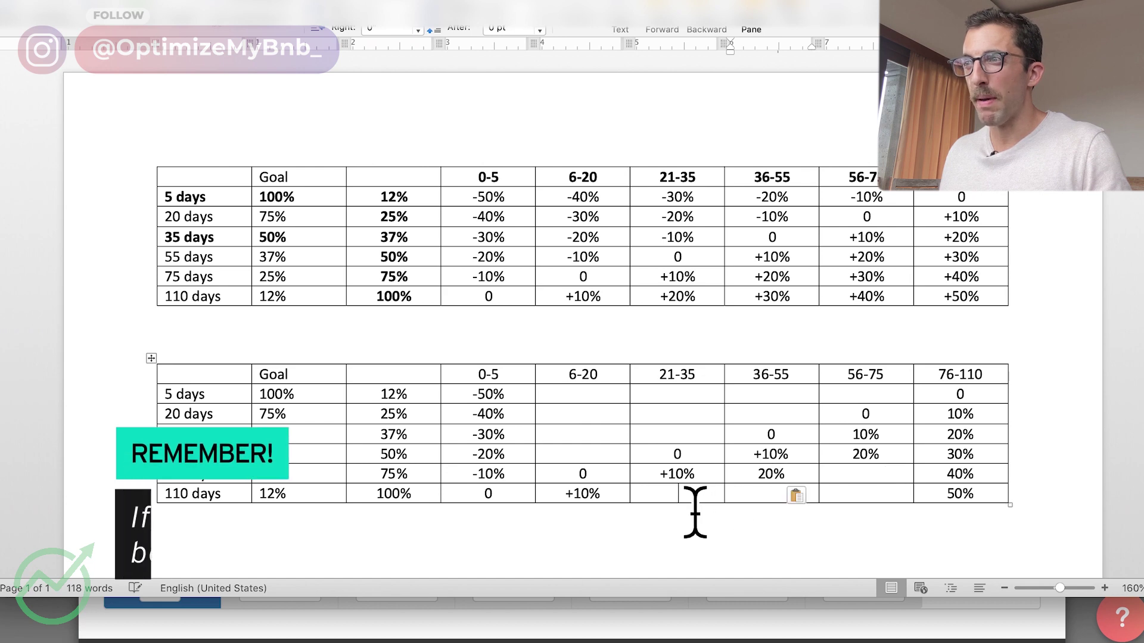
pyautogui.press('super+v')
# Fill the 30% and 40% cells in the 75 days and 110 days rows
pyautogui.doubleClick(960, 454)
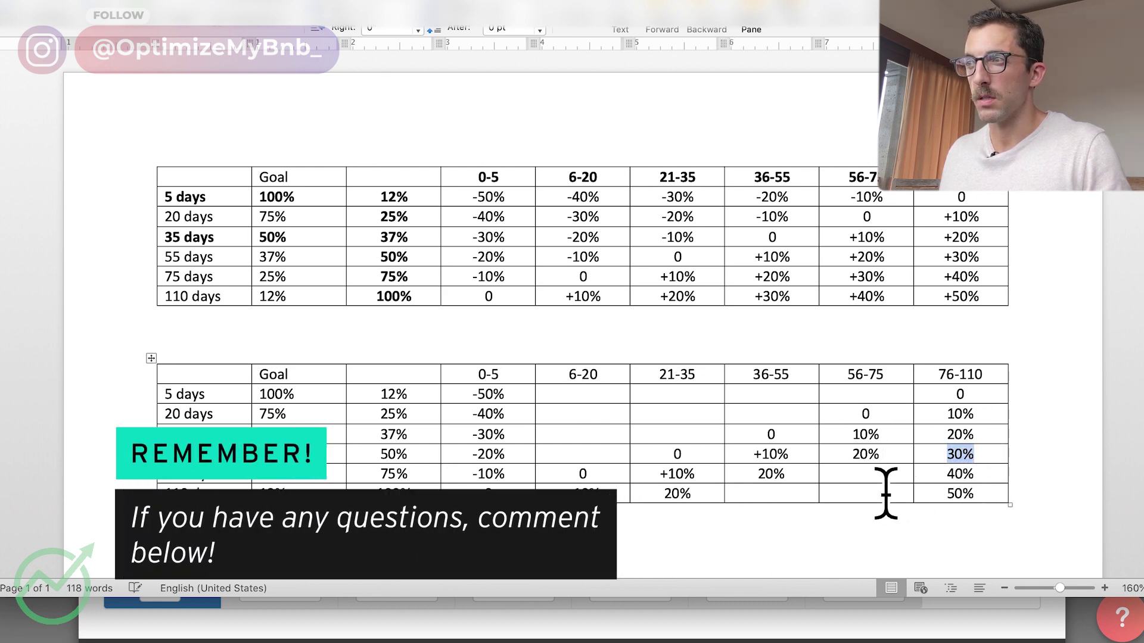
pyautogui.press('super+c')
pyautogui.click(865, 474)
pyautogui.press('super+v')
pyautogui.click(771, 494)
pyautogui.press('super+v')
pyautogui.doubleClick(960, 474)
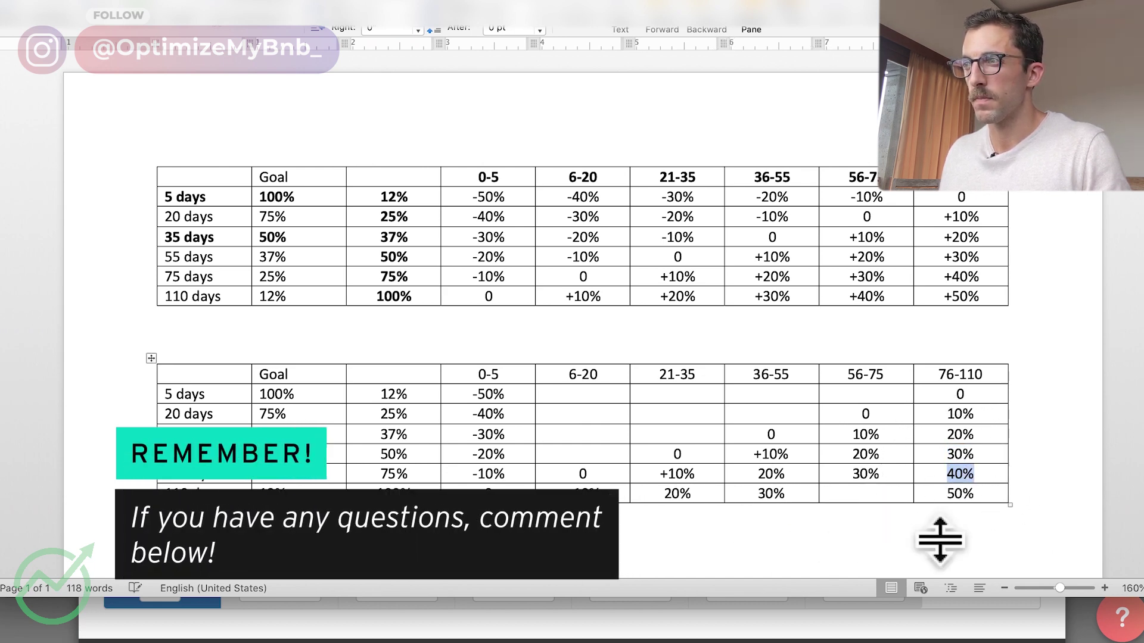
pyautogui.press('super+c')
pyautogui.click(866, 494)
pyautogui.press('super+v')
# Fill the -10% diagonal from the 55 days 6-20 cell up to the 5 days 56-75 cell
pyautogui.doubleClick(497, 474)
pyautogui.press('super+c')
pyautogui.click(584, 454)
pyautogui.press('super+v')
pyautogui.click(677, 434)
pyautogui.press('super+v')
pyautogui.click(771, 414)
pyautogui.press('super+v')
pyautogui.click(866, 394)
pyautogui.press('super+v')
# Fill the -20% diagonal across the 35, 20 and 5 days rows
pyautogui.doubleClick(488, 435)
pyautogui.click(592, 456)
pyautogui.doubleClick(488, 454)
pyautogui.press('super+c')
pyautogui.click(584, 435)
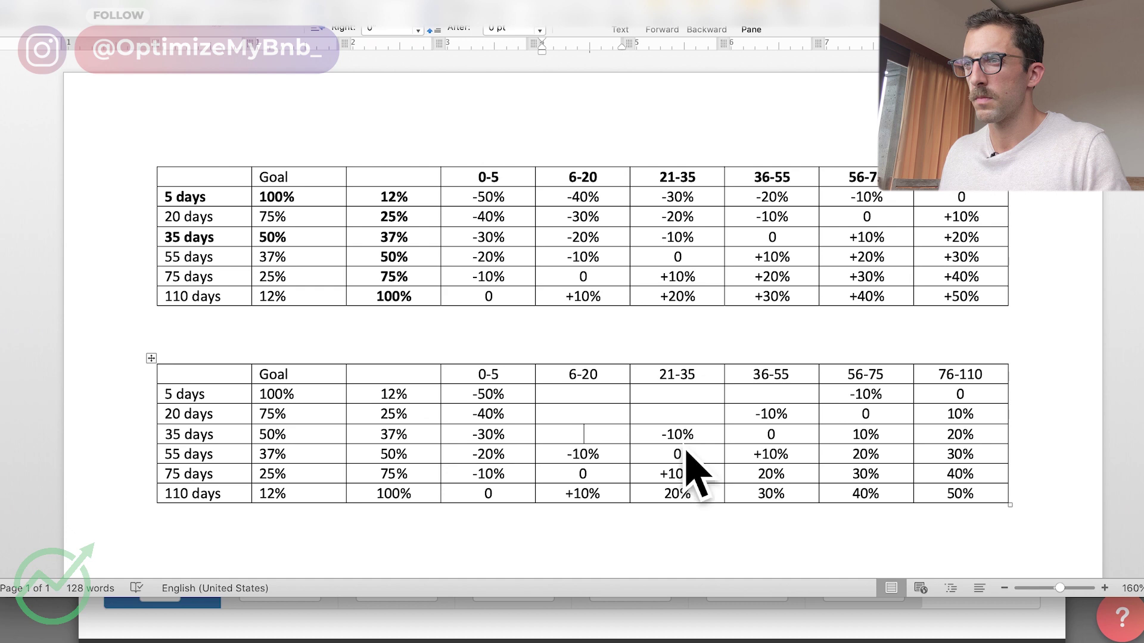
pyautogui.press('super+v')
pyautogui.click(677, 414)
pyautogui.press('super+v')
pyautogui.click(771, 394)
# Set the 20 days 6-20 cell to -30%, replacing a mistaken -40%
pyautogui.press('super+v')
pyautogui.doubleClick(489, 414)
pyautogui.press('super+c')
pyautogui.click(584, 415)
pyautogui.press('super+v')
pyautogui.doubleClick(489, 434)
pyautogui.click(614, 414)
pyautogui.press('BackSpace')
pyautogui.press('BackSpace')
pyautogui.press('BackSpace')
pyautogui.press('BackSpace')
# Fill the 5 days row with -30% at 21-35 and -40% at 6-20
pyautogui.press('super+v')
pyautogui.click(685, 393)
pyautogui.press('super+v')
pyautogui.doubleClick(485, 414)
pyautogui.press('super+c')
pyautogui.click(587, 394)
pyautogui.press('super+v')
pyautogui.doubleClick(508, 394)
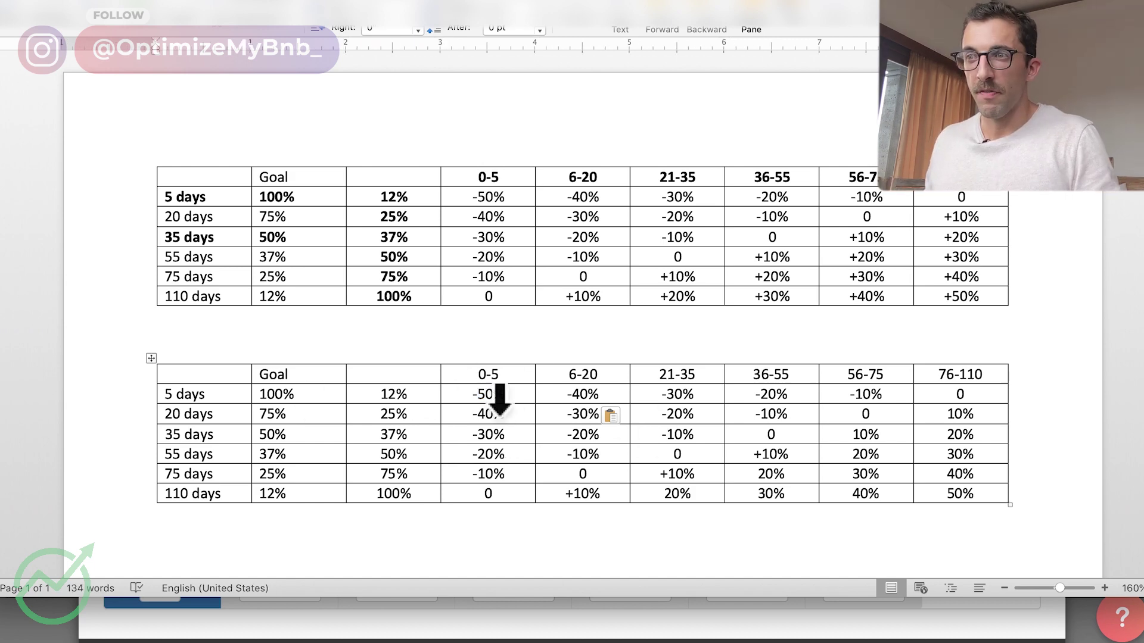
# In PriceLabs, enter -50, -40 and -30 in the 0-5 column for ≤12, ≤25 and ≤37 occupancy
pyautogui.press('super+Tab')
pyautogui.doubleClick(304, 215)
pyautogui.write('-51')
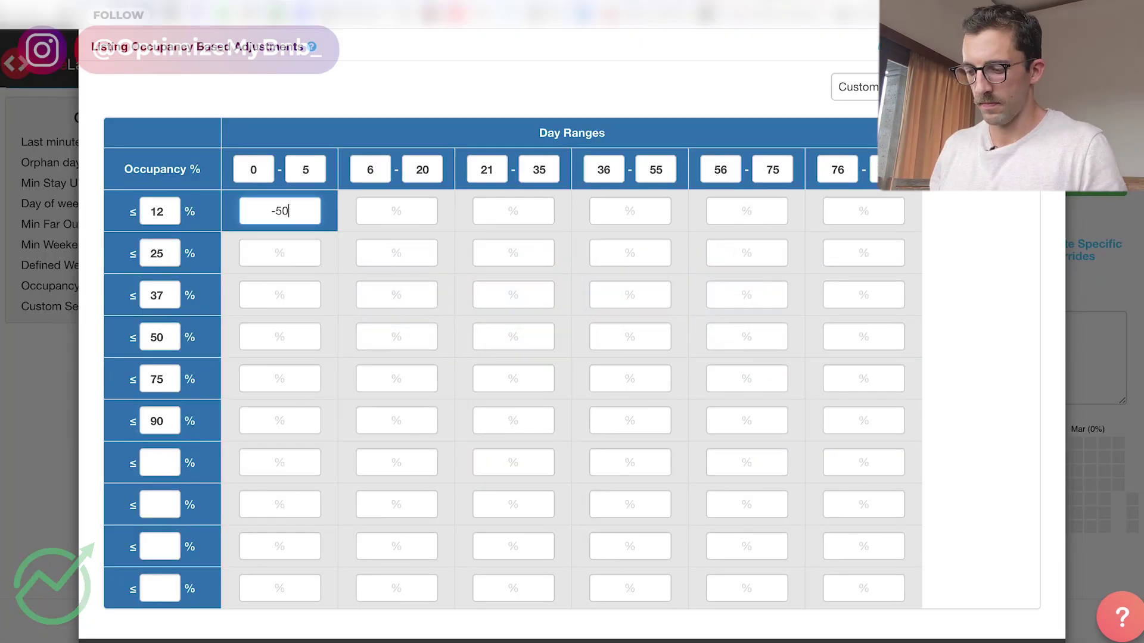
pyautogui.press('BackSpace')
pyautogui.write('0')
pyautogui.click(298, 254)
pyautogui.write('-40')
pyautogui.click(300, 296)
pyautogui.write('-30')
# Enter -20, -10 and 0 in the 0-5 column for ≤50, ≤75 and ≤90 occupancy
pyautogui.click(297, 337)
pyautogui.write('-20')
pyautogui.click(279, 378)
pyautogui.write('-10')
pyautogui.click(280, 421)
pyautogui.write('0')
# Enter 0 along the diagonal in the 6-20, 21-35 and 36-55 columns
pyautogui.click(397, 379)
pyautogui.write('0')
pyautogui.click(513, 337)
pyautogui.write('0')
pyautogui.click(746, 253)
pyautogui.write('0')
pyautogui.click(863, 211)
pyautogui.write('0')
# Enter 10, 20 and 50 in the last day range's column
pyautogui.click(864, 252)
pyautogui.write('10')
pyautogui.click(863, 295)
pyautogui.write('20')
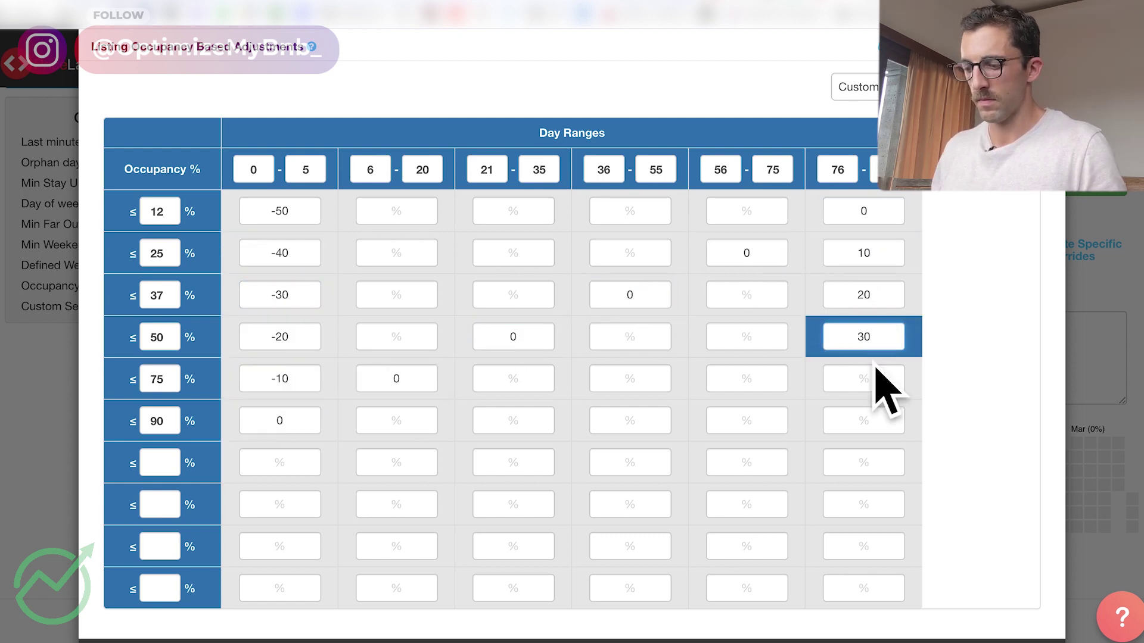
pyautogui.click(876, 421)
pyautogui.write('50')
# Fill the ≤90 occupancy row with 40, 30, 20 and 10 from 56-75 back to 6-20
pyautogui.click(753, 420)
pyautogui.write('40')
pyautogui.click(637, 420)
pyautogui.write('30')
pyautogui.click(518, 420)
pyautogui.write('20')
pyautogui.click(396, 420)
pyautogui.write('10')
# Enter 10 along the positive diagonal and 20 at 36-55 for ≤75 occupancy
pyautogui.click(513, 379)
pyautogui.write('10')
pyautogui.click(630, 336)
pyautogui.write('10')
pyautogui.click(746, 295)
pyautogui.write('10')
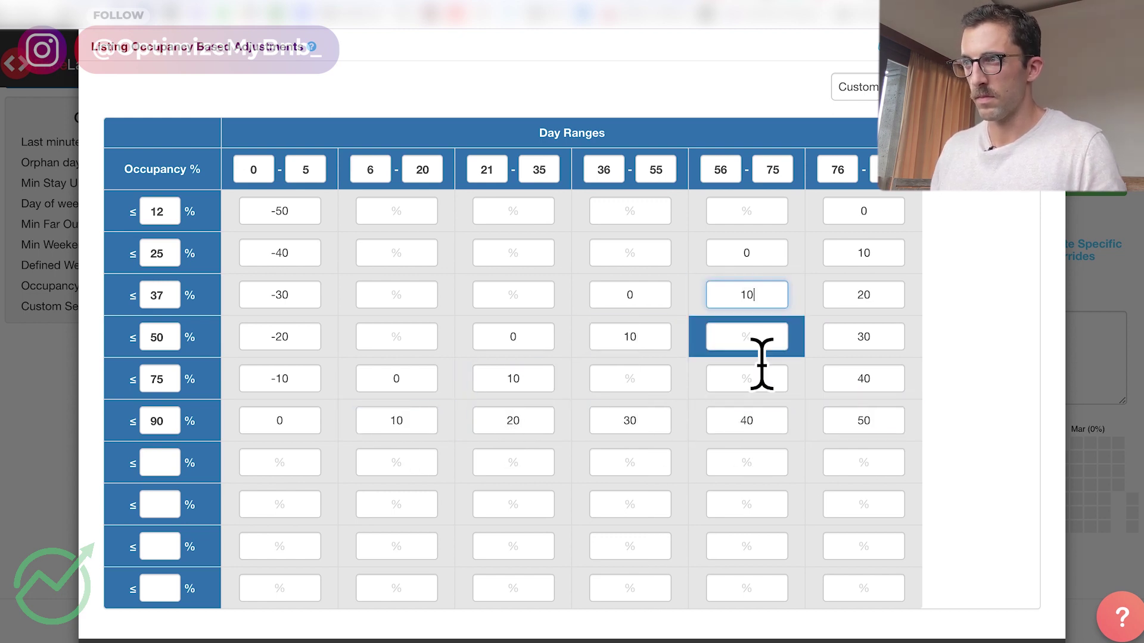
pyautogui.write('30')
pyautogui.click(630, 378)
pyautogui.write('20')
# Fill the ≤12 occupancy row with -40, -30, -20 and -10 from 6-20 to 56-75
pyautogui.click(396, 210)
pyautogui.write('-40')
pyautogui.click(513, 211)
pyautogui.write('-30')
pyautogui.click(629, 211)
pyautogui.write('-20')
pyautogui.click(746, 210)
pyautogui.write('-10')
# Enter the remaining -10, -20 and -30 values for ≤25, ≤37 and ≤50 occupancy
pyautogui.click(629, 253)
pyautogui.write('-10')
pyautogui.click(513, 295)
pyautogui.write('-10')
pyautogui.click(405, 337)
pyautogui.write('-10')
pyautogui.click(411, 295)
pyautogui.write('-20')
pyautogui.click(408, 255)
pyautogui.write('-30')
pyautogui.click(482, 255)
pyautogui.write('-20')
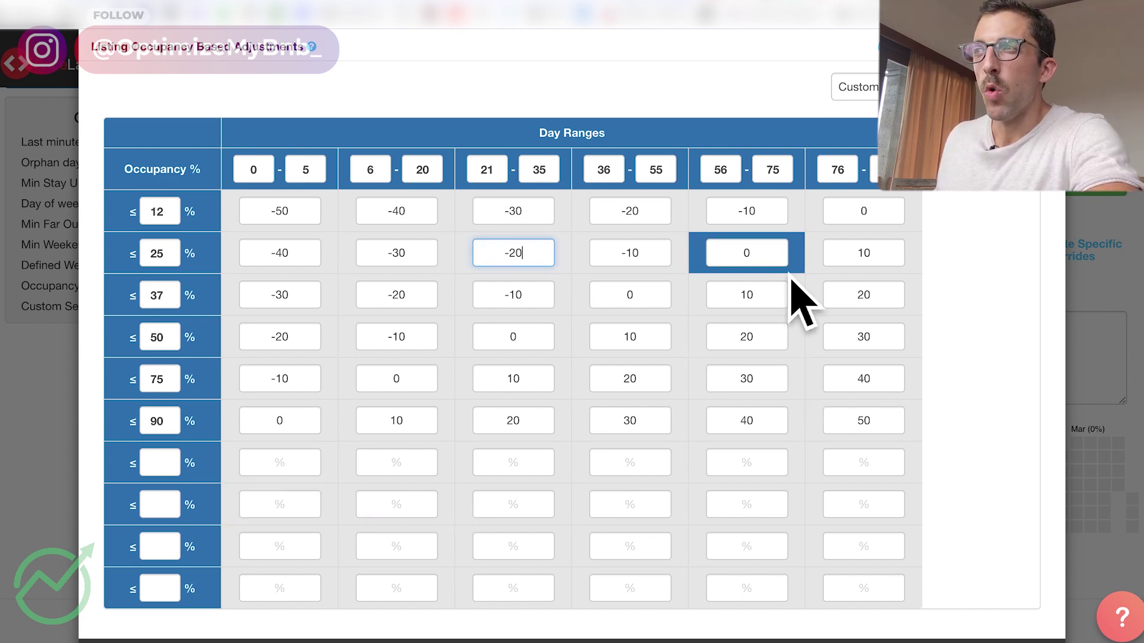
# Start a new day range at 111 days and give occupancy ≤12, ≤25 and ≤37 a 15% adjustment
pyautogui.hscroll(3, 1023, 216)
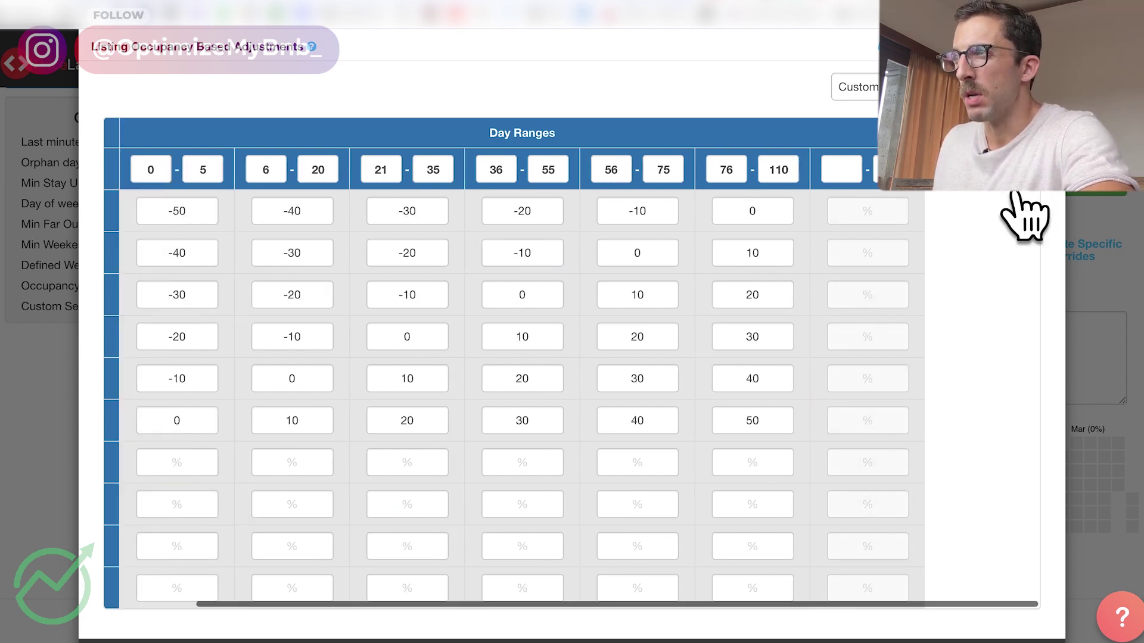
pyautogui.click(849, 173)
pyautogui.write('100')
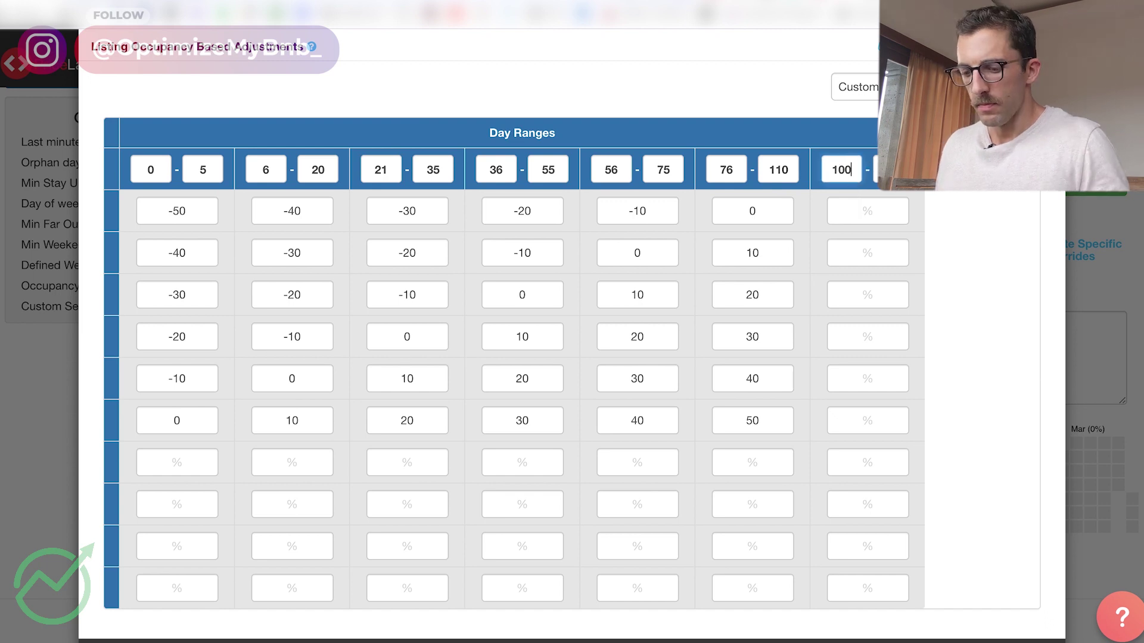
pyautogui.write('111')
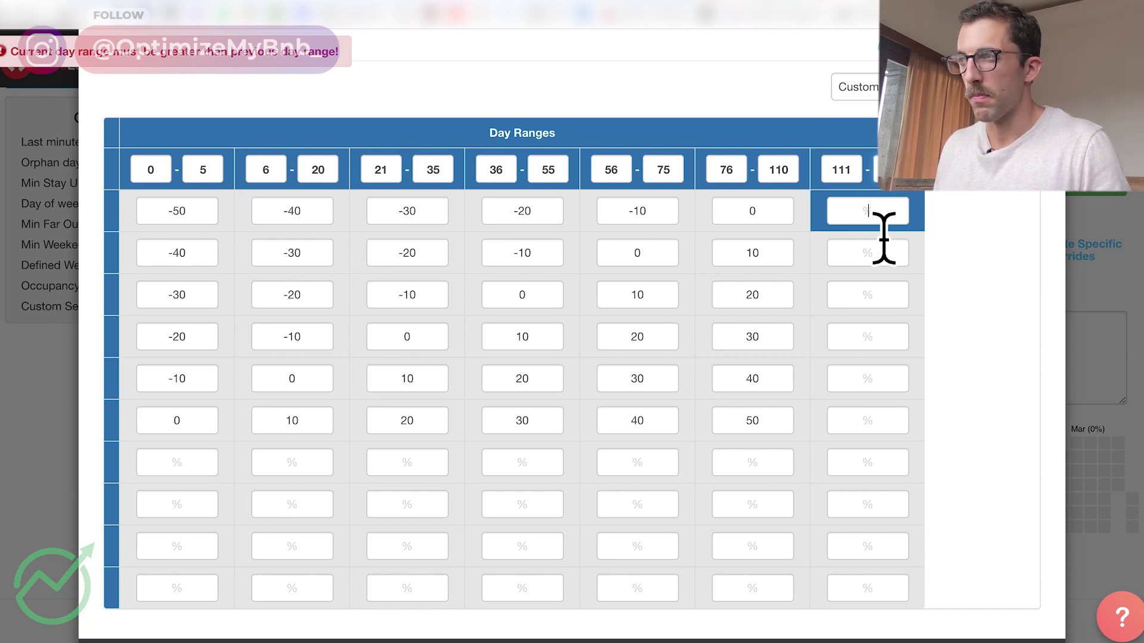
pyautogui.click(882, 217)
pyautogui.write('15')
pyautogui.click(870, 257)
pyautogui.write('15')
pyautogui.click(881, 298)
pyautogui.write('15')
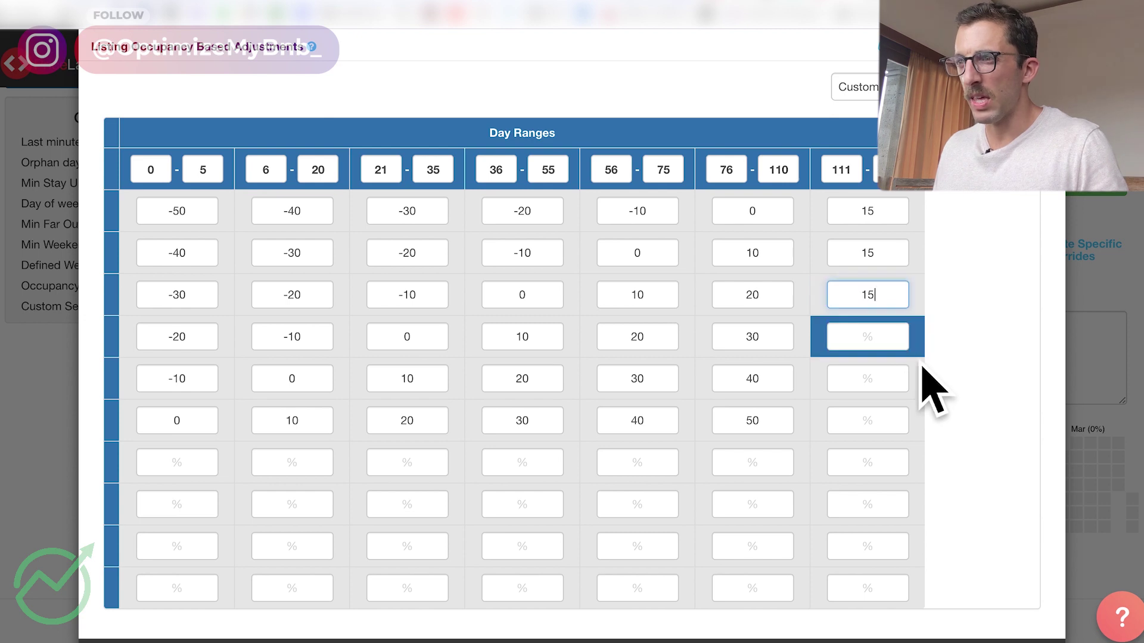
# Set the 111-day range to 15% for occupancy ≤50, ≤75 and ≤90
pyautogui.click(882, 338)
pyautogui.write('15')
pyautogui.click(877, 382)
pyautogui.write('15')
pyautogui.click(901, 430)
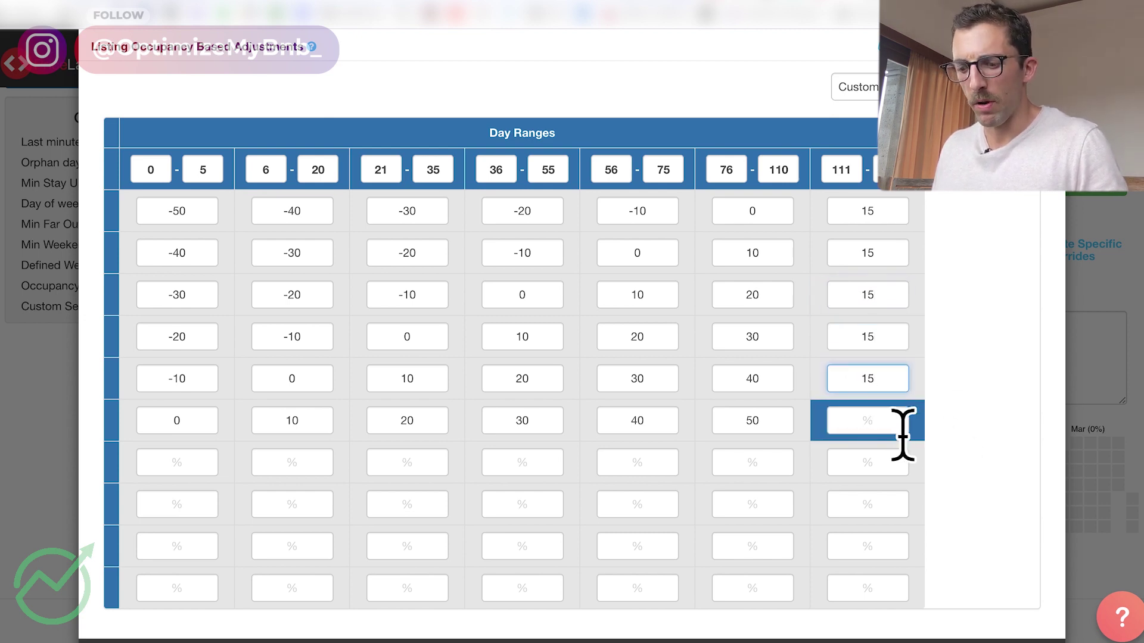
pyautogui.write('15')
pyautogui.click(888, 477)
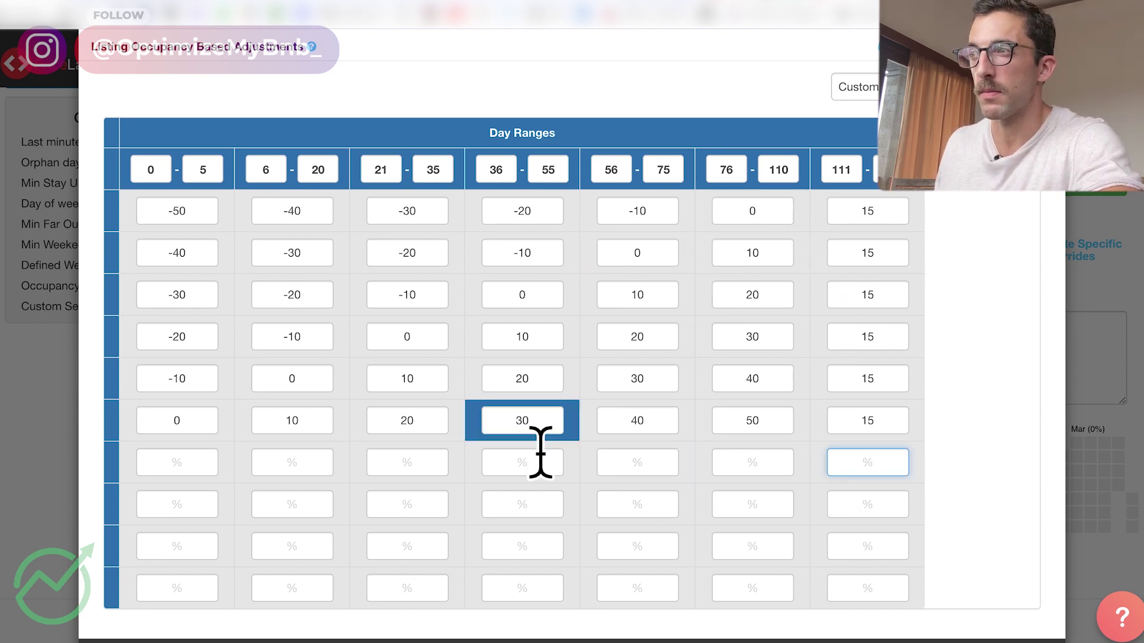
pyautogui.hscroll(-3, 536, 458)
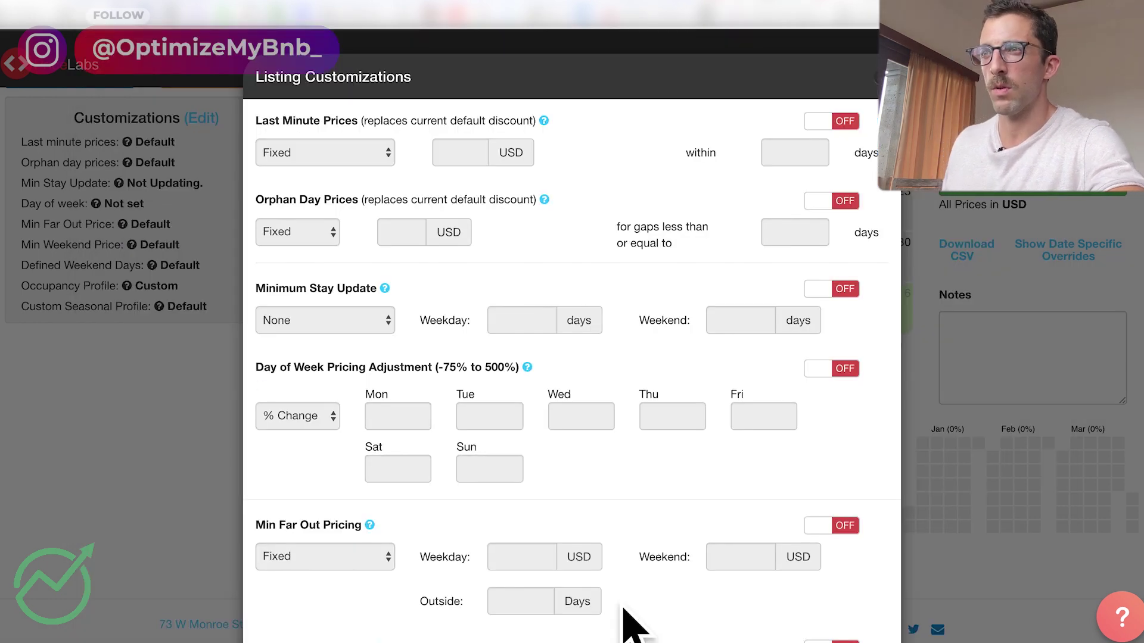
# Save the Listing Customizations so the Occupancy Profile becomes Custom
pyautogui.scroll(-8, 624, 611)
pyautogui.click(623, 604)
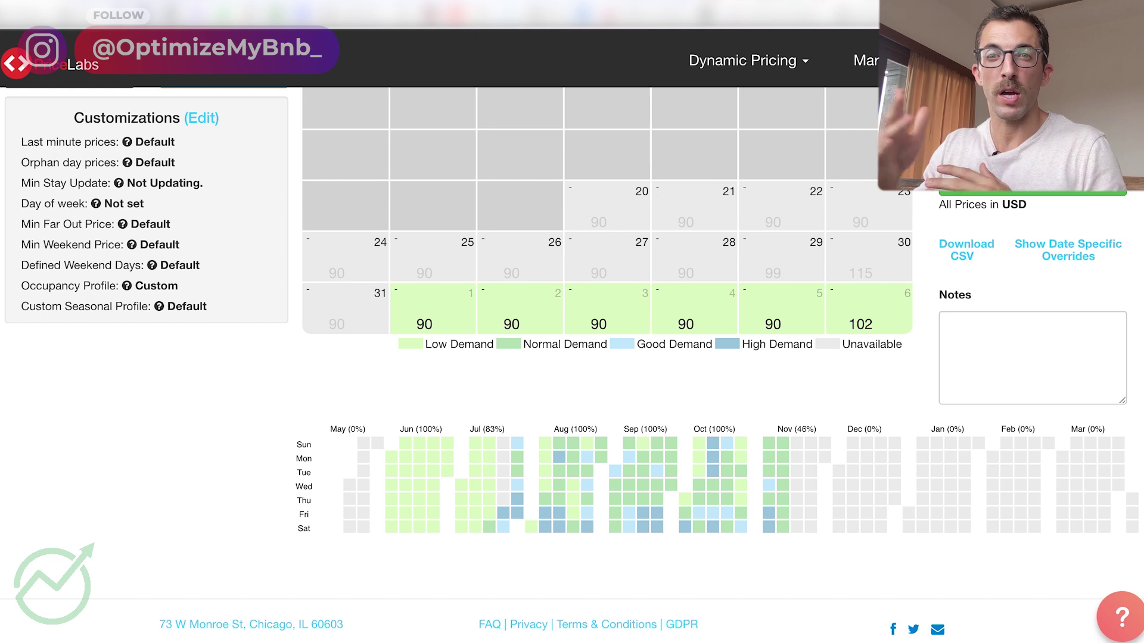
# Add a date-specific override price of 110 for June 2–3
pyautogui.moveTo(532, 320)
pyautogui.moveTo(532, 320)
pyautogui.mouseDown()
pyautogui.moveTo(622, 322)
pyautogui.moveTo(625, 332)
pyautogui.mouseUp()
pyautogui.click(536, 174)
pyautogui.write('110')
pyautogui.click(632, 440)
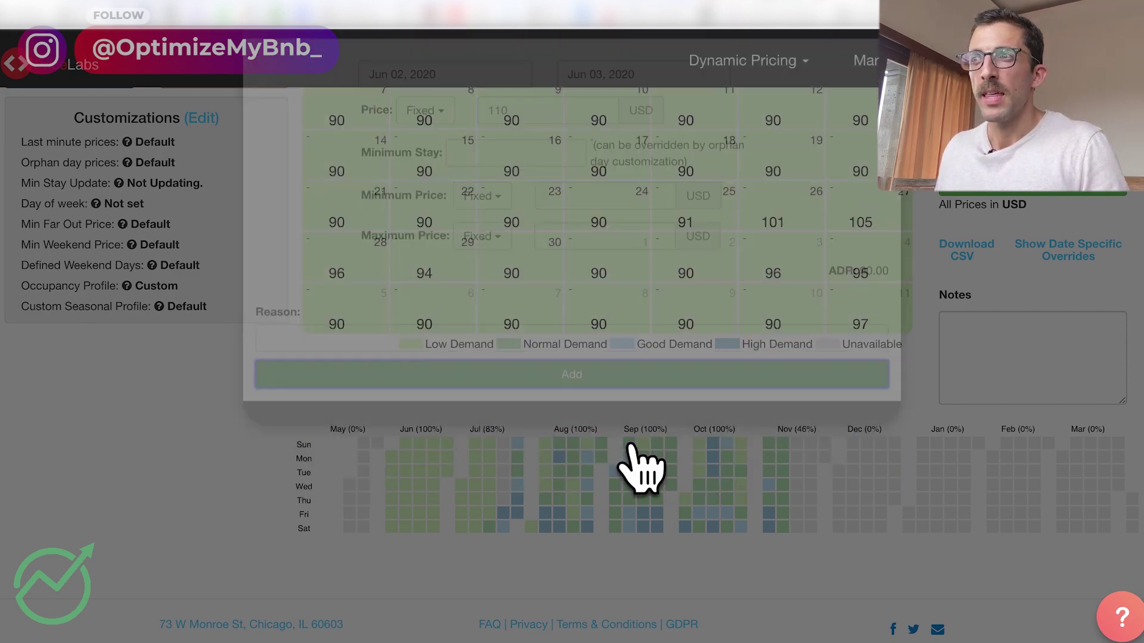
pyautogui.scroll(5, 434, 409)
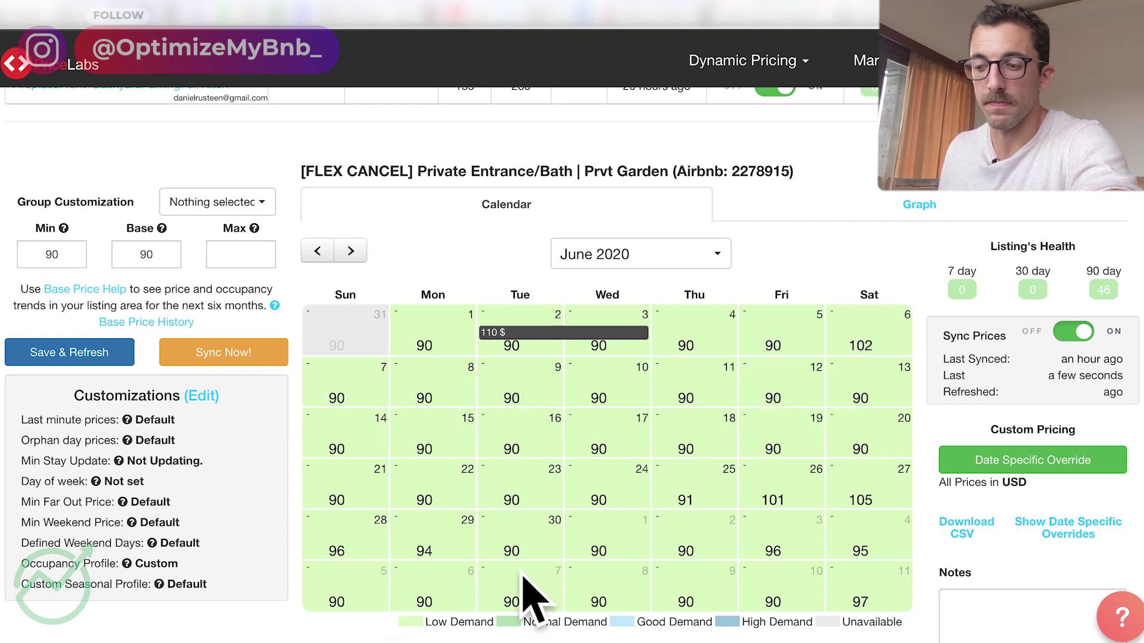
# Review the listings and June calendar prices, then Save & Refresh the listing's pricing
pyautogui.scroll(7, 523, 599)
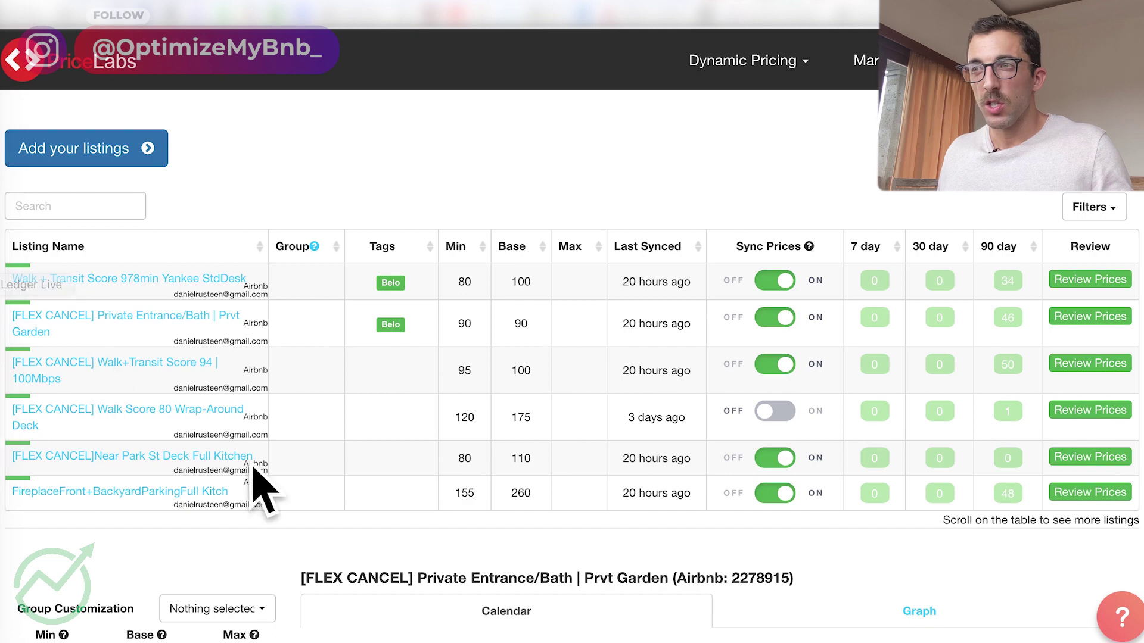
pyautogui.scroll(-3, 288, 582)
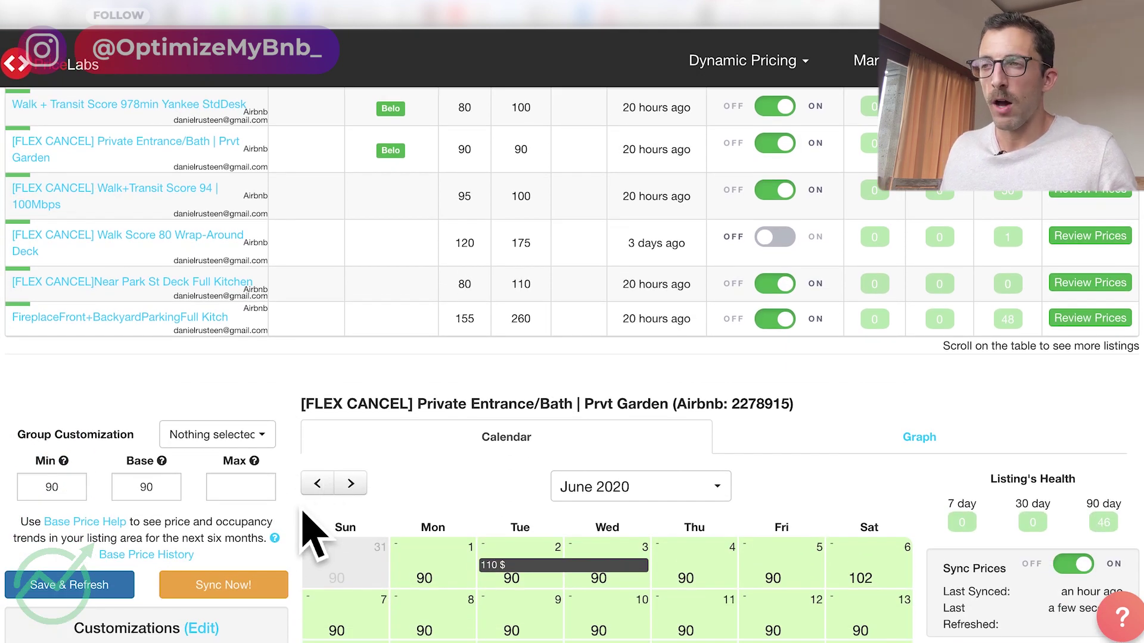
pyautogui.scroll(-4, 308, 531)
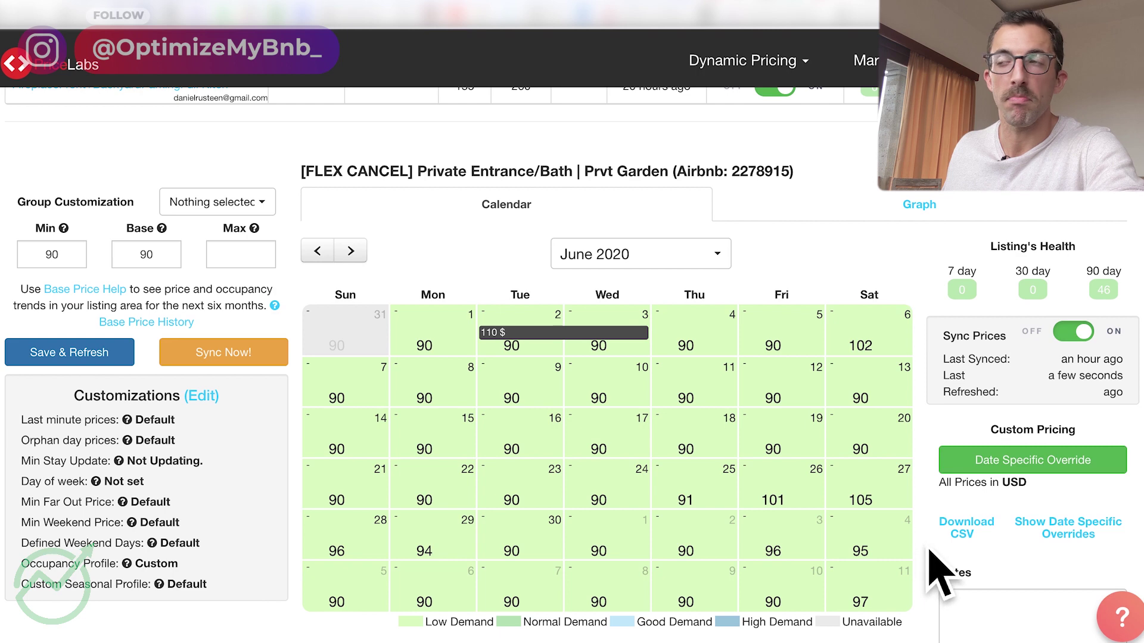
pyautogui.moveTo(785, 504)
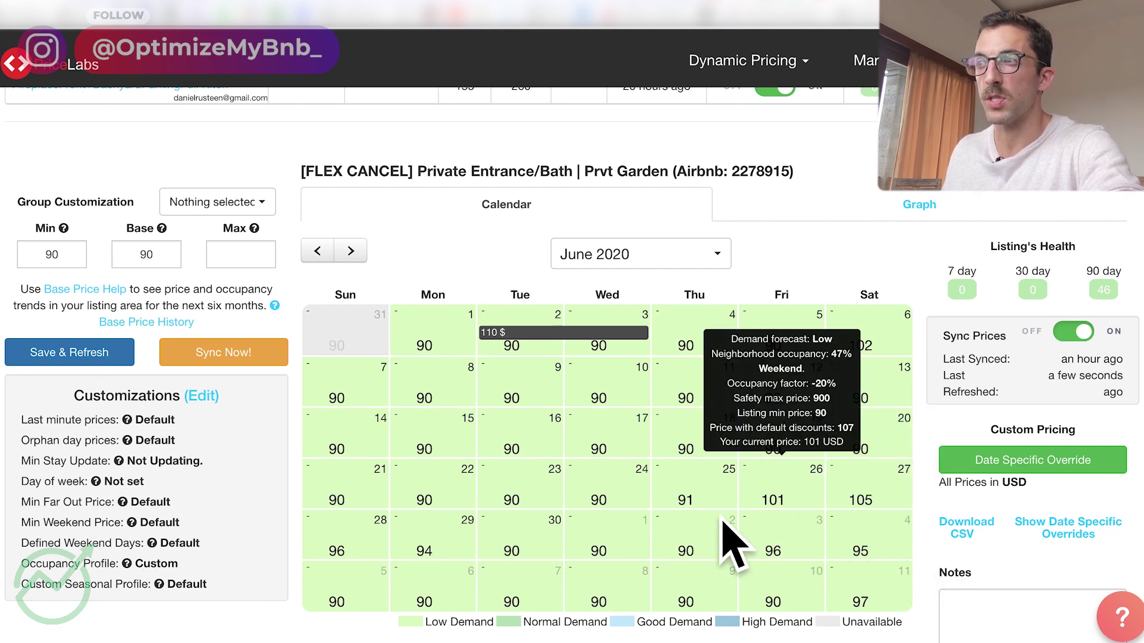
pyautogui.scroll(-1, 77, 351)
pyautogui.click(107, 351)
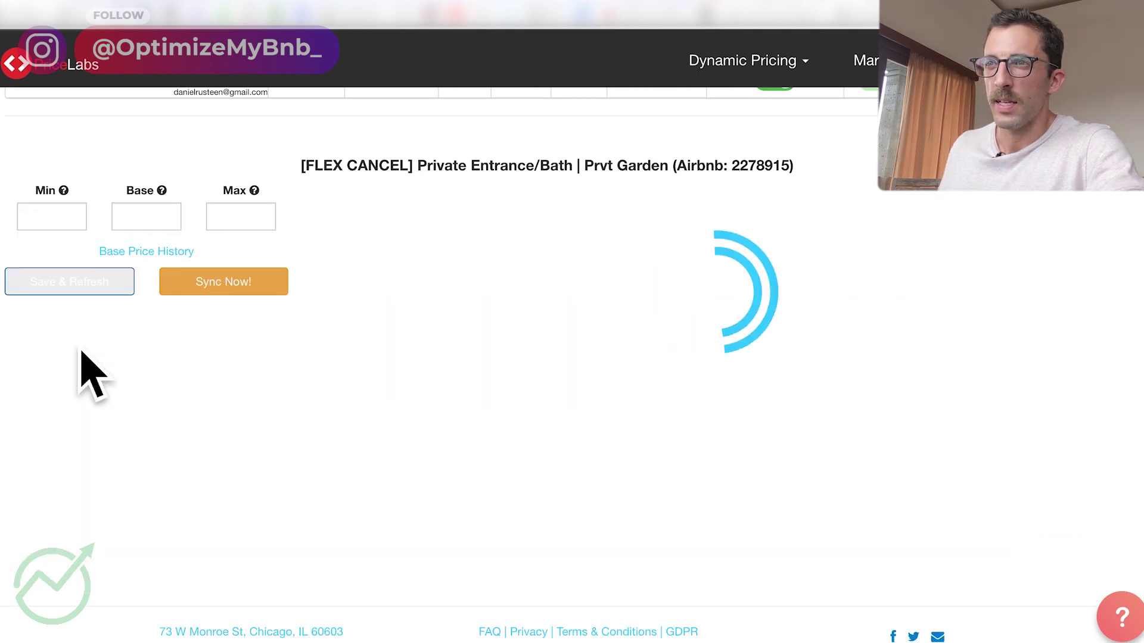